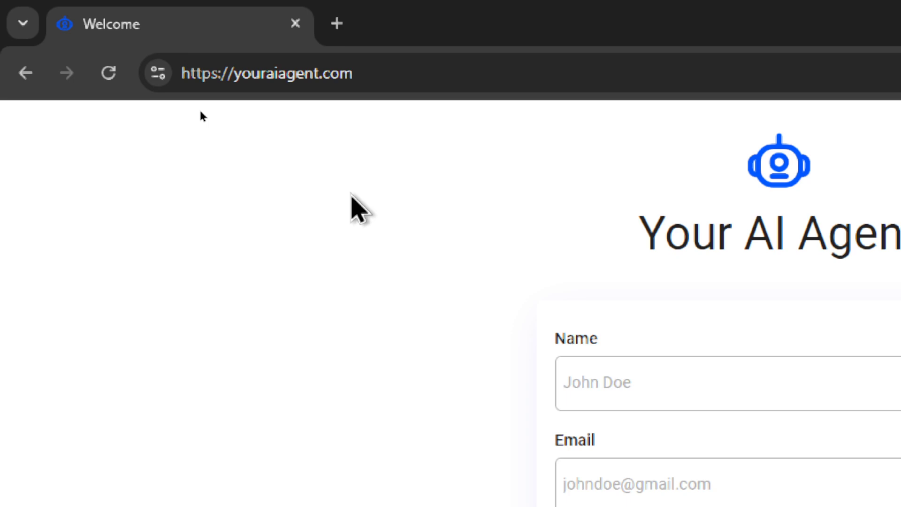
# - Sign up for a Your AI Agent account with name, email and confirmed password
pyautogui.click(788, 376)
pyautogui.click(786, 487)
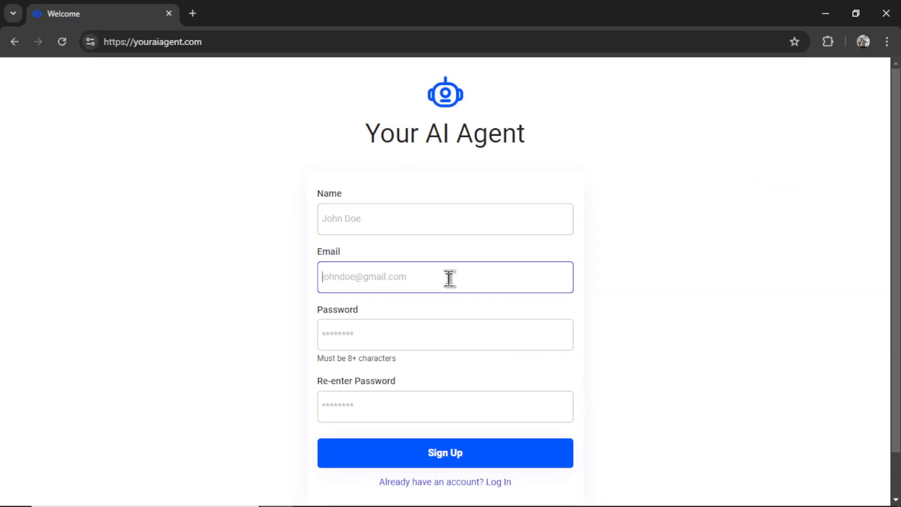
pyautogui.click(430, 334)
pyautogui.click(415, 404)
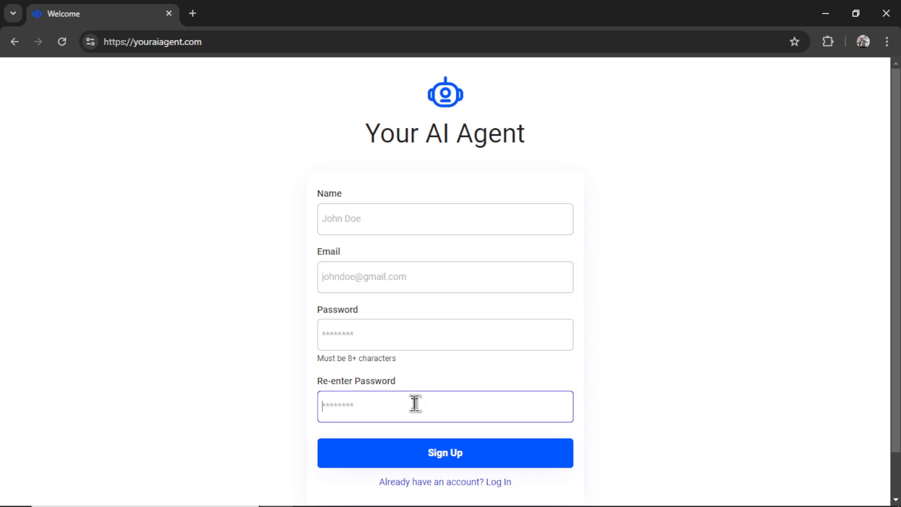
pyautogui.click(435, 454)
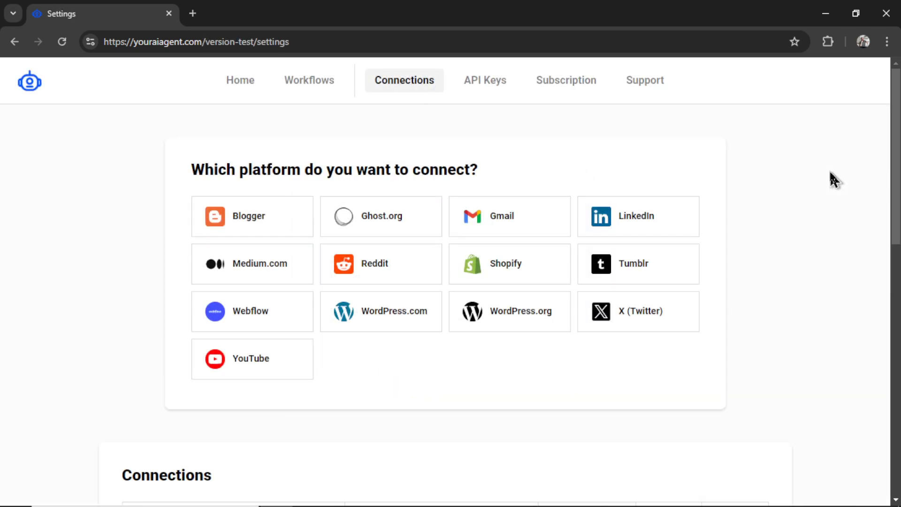
# - Connect a YouTube integration with the channel name and the channel ID copied from YouTube Studio
pyautogui.click(272, 369)
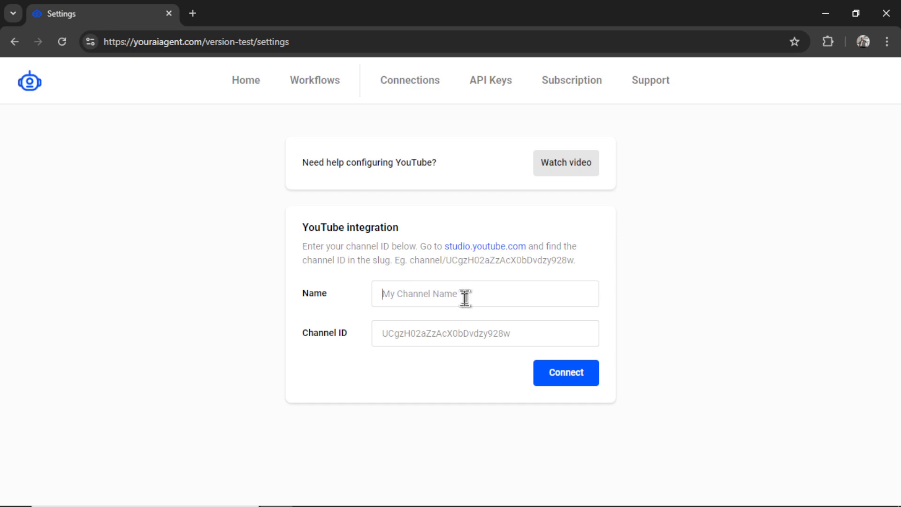
pyautogui.write("WesGPT's YouTube Channel")
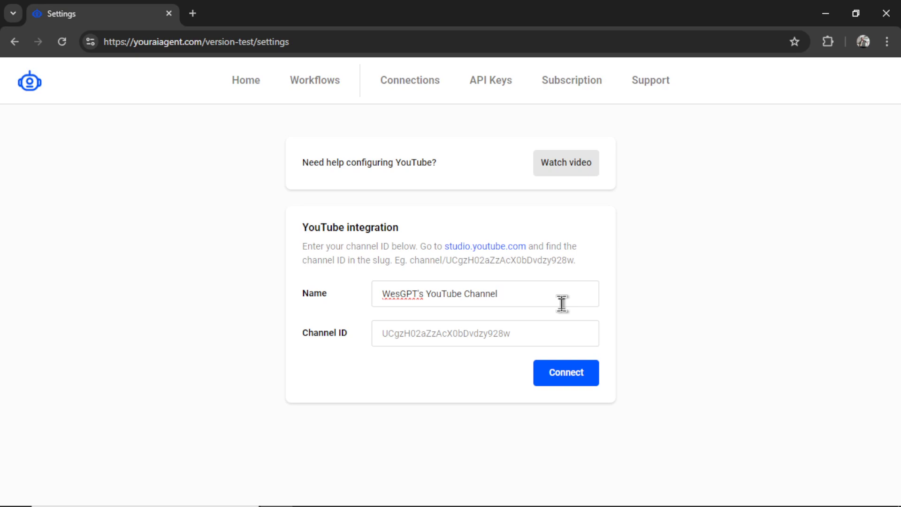
pyautogui.click(543, 333)
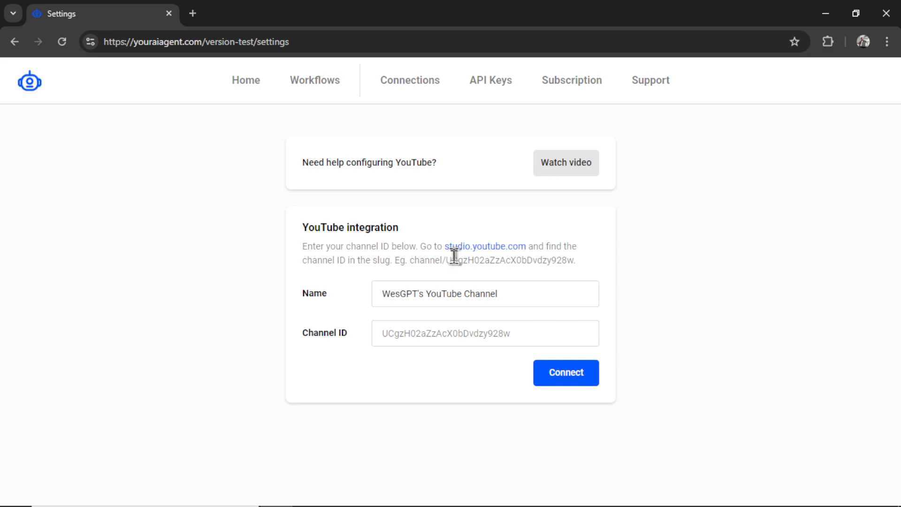
pyautogui.click(507, 250)
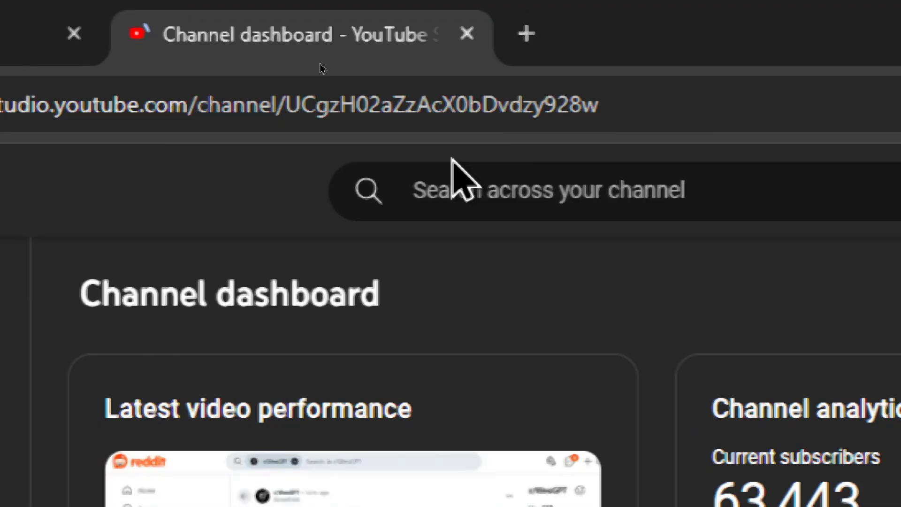
pyautogui.doubleClick(465, 106)
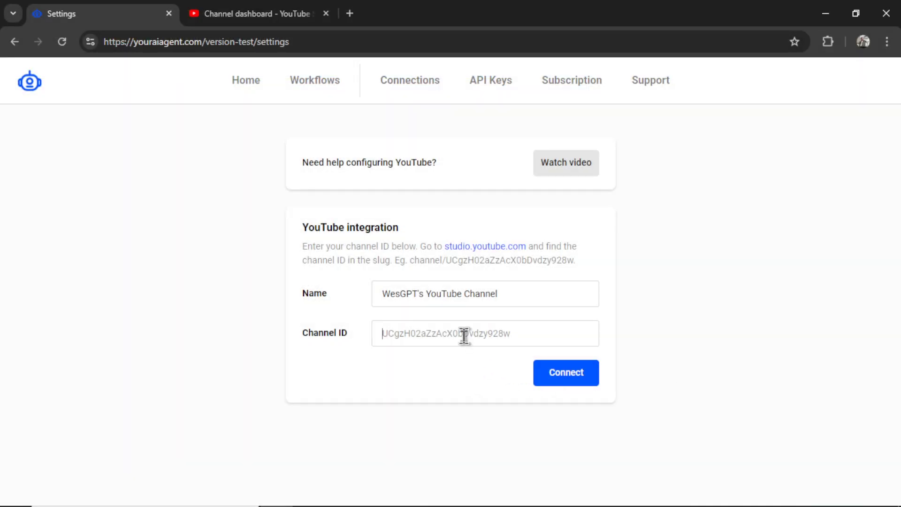
pyautogui.write('UCgzH02aZzAcX0bDvdzy928w')
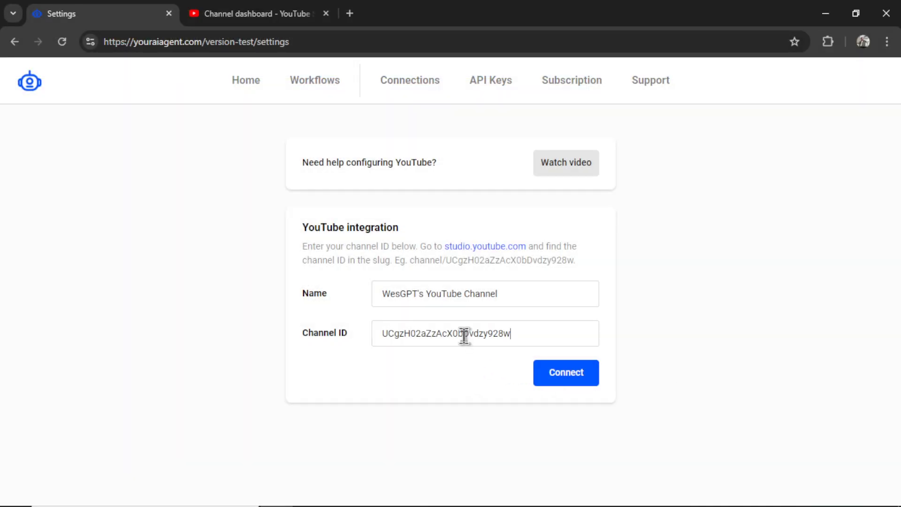
pyautogui.click(572, 379)
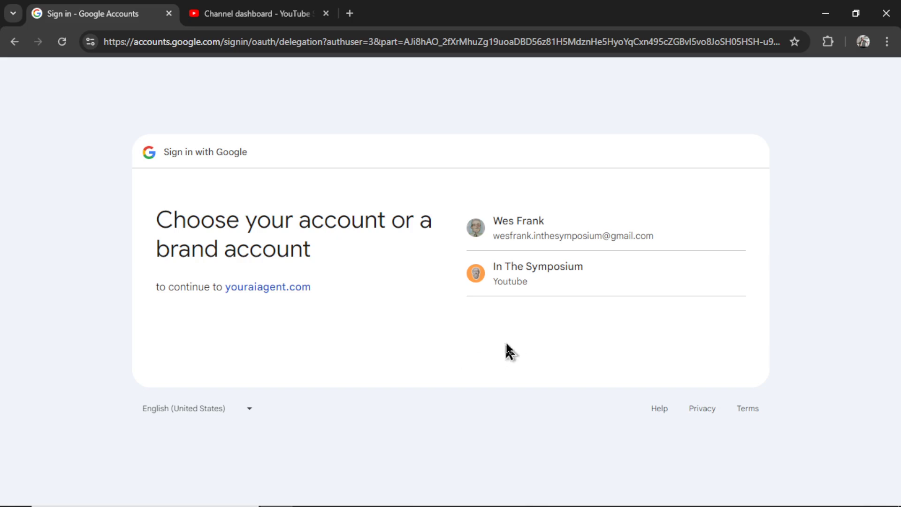
# - Grant youraiagent.com access to the brand account past the unsafe-app warning, and confirm the connection
pyautogui.click(598, 282)
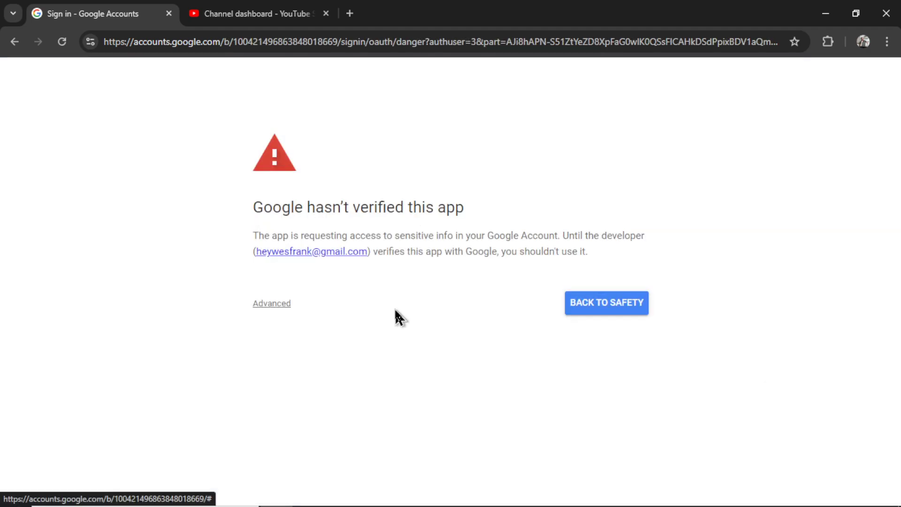
pyautogui.click(274, 304)
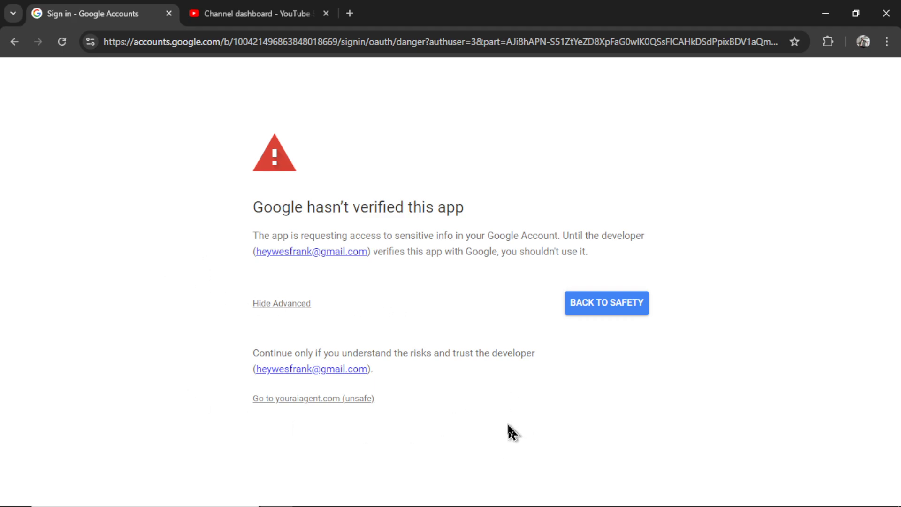
pyautogui.click(350, 399)
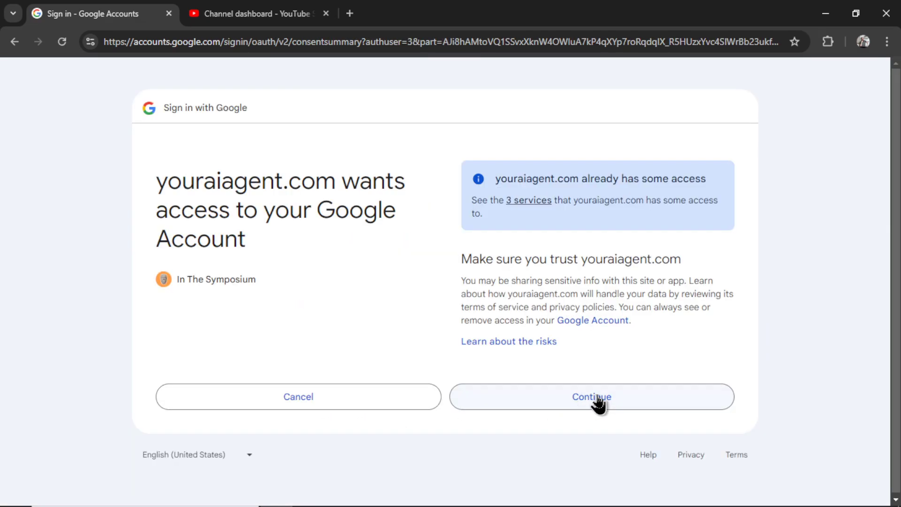
pyautogui.click(597, 398)
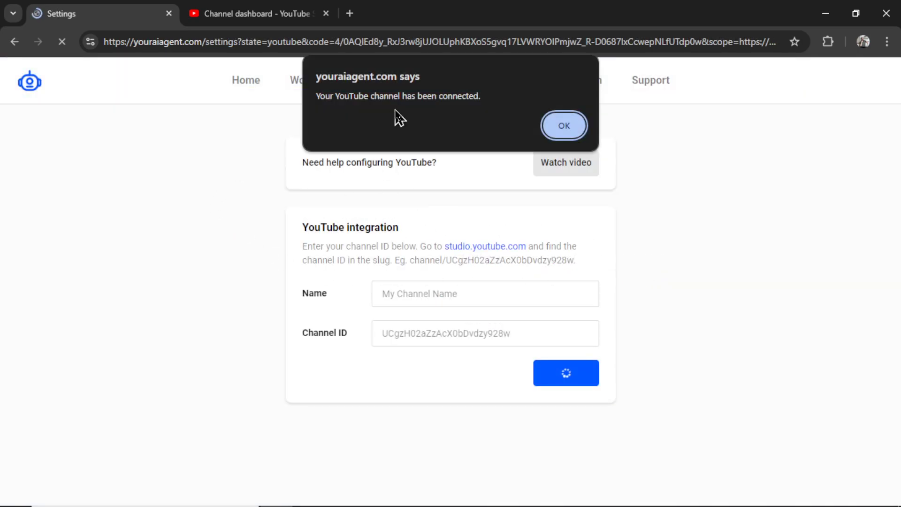
pyautogui.click(576, 135)
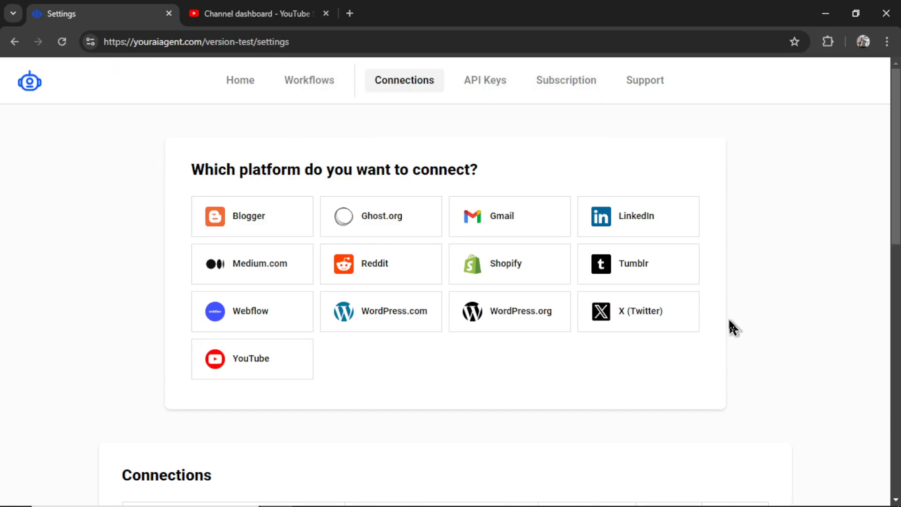
pyautogui.scroll(-5, 416, 392)
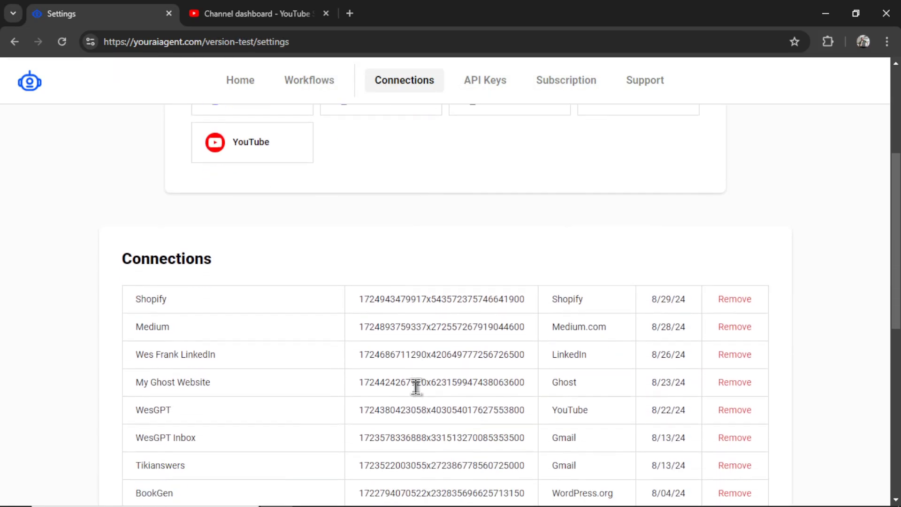
pyautogui.scroll(-6, 513, 390)
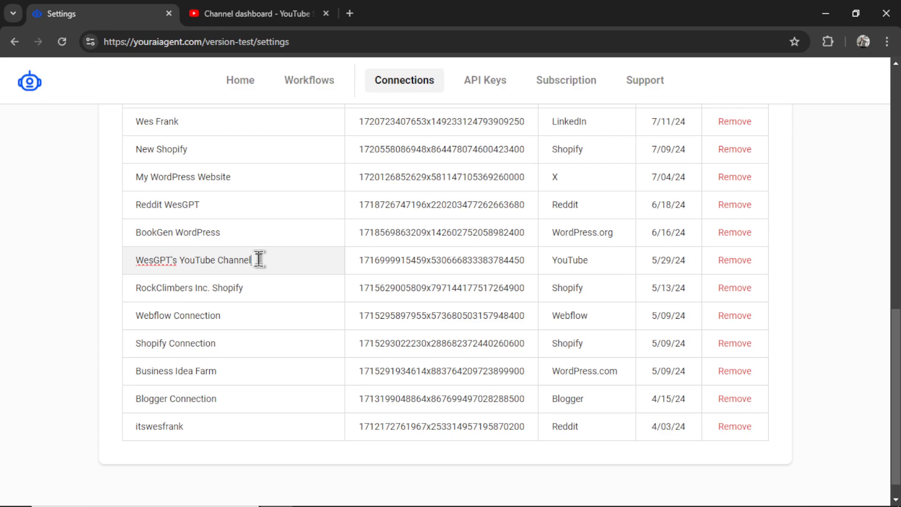
# - Replace the OpenAI Secret Key in API Keys settings with a newly generated OpenAI key
pyautogui.click(492, 95)
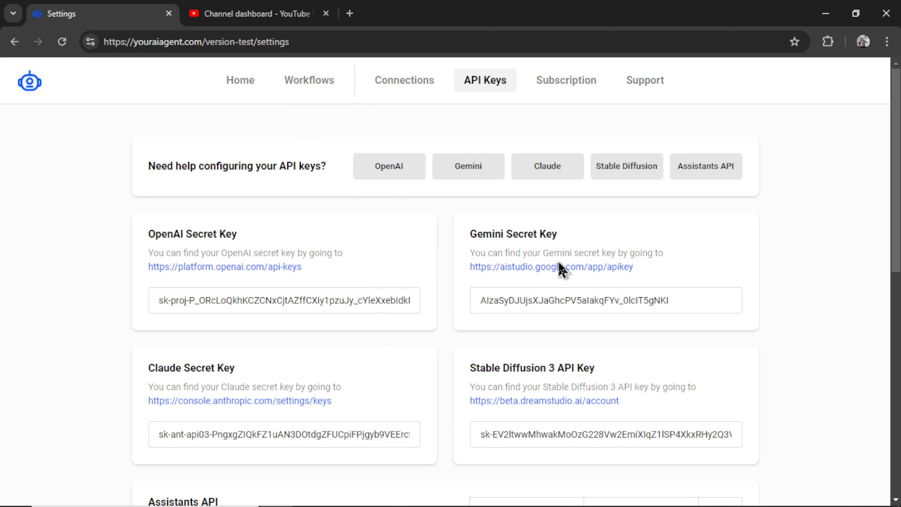
pyautogui.scroll(-5, 322, 386)
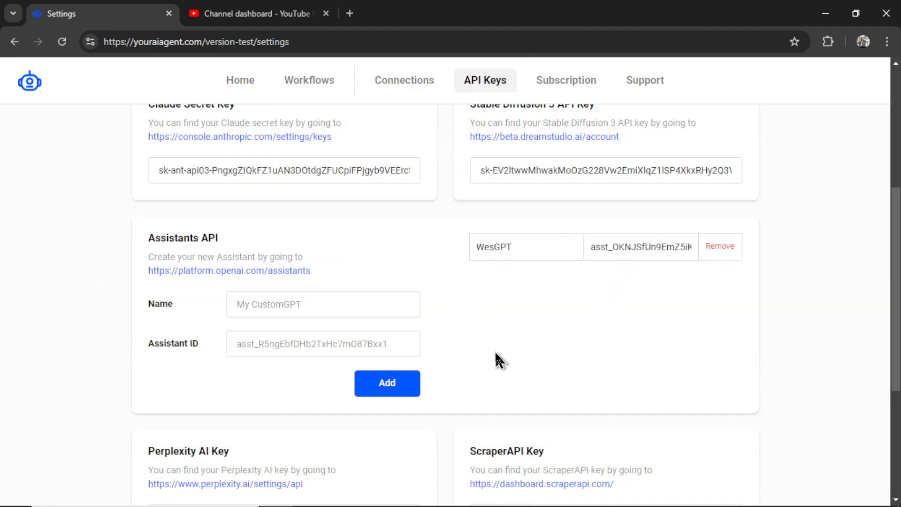
pyautogui.scroll(5, 509, 332)
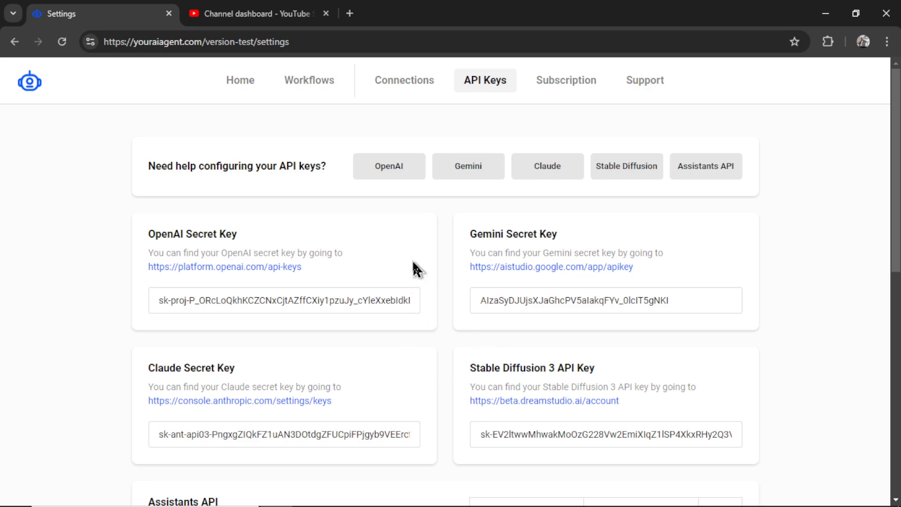
pyautogui.click(260, 267)
pyautogui.click(793, 119)
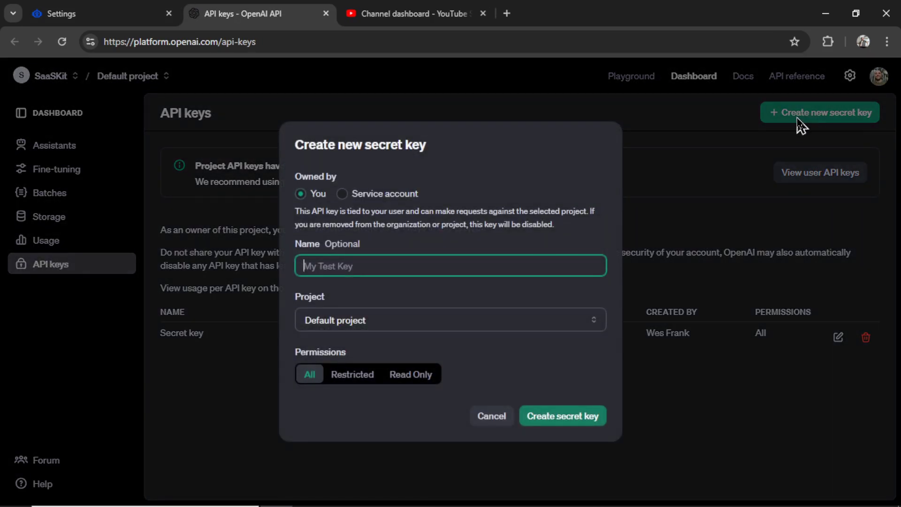
pyautogui.click(569, 421)
pyautogui.click(585, 280)
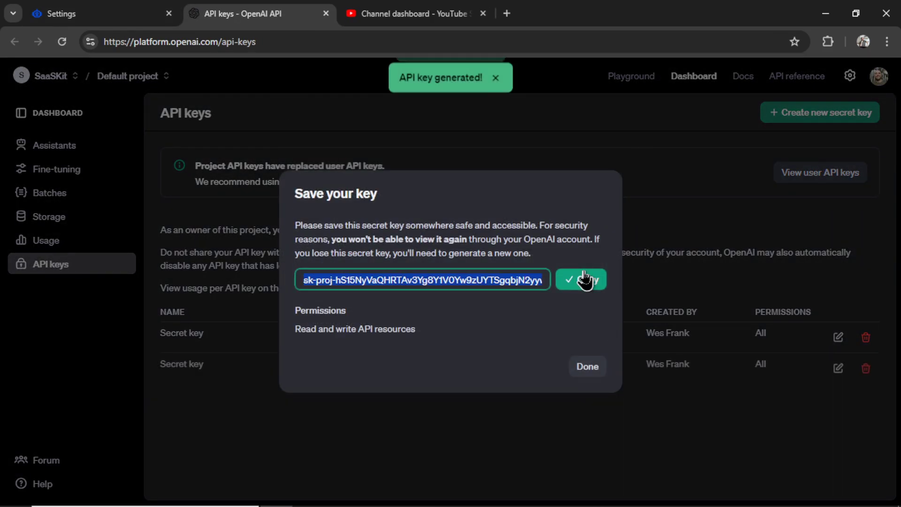
pyautogui.click(123, 11)
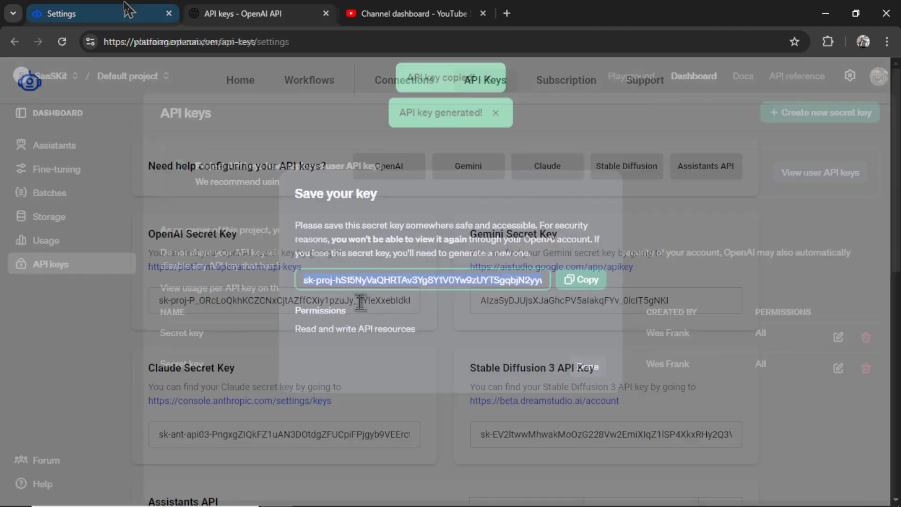
pyautogui.tripleClick(360, 302)
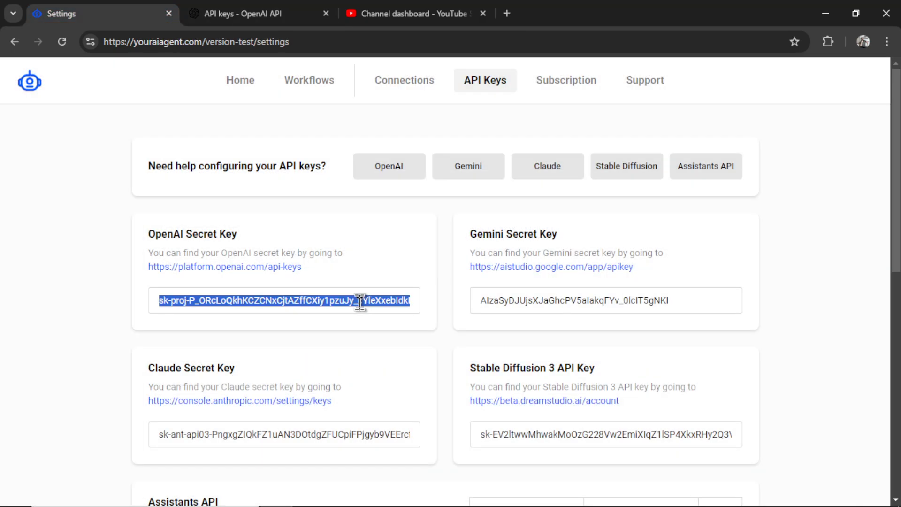
pyautogui.hotkey('ctrl', 'v')
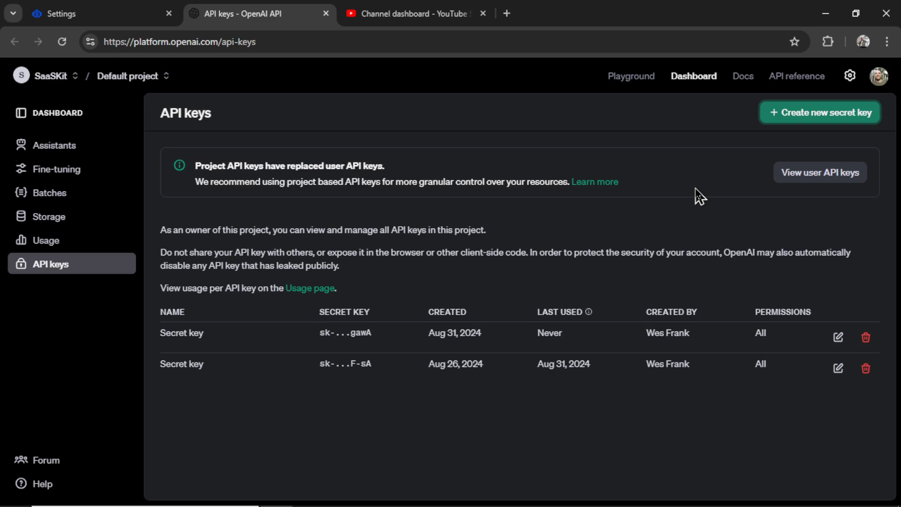
# - Check the credit balance on OpenAI's billing overview, then close that tab
pyautogui.click(850, 75)
pyautogui.click(51, 242)
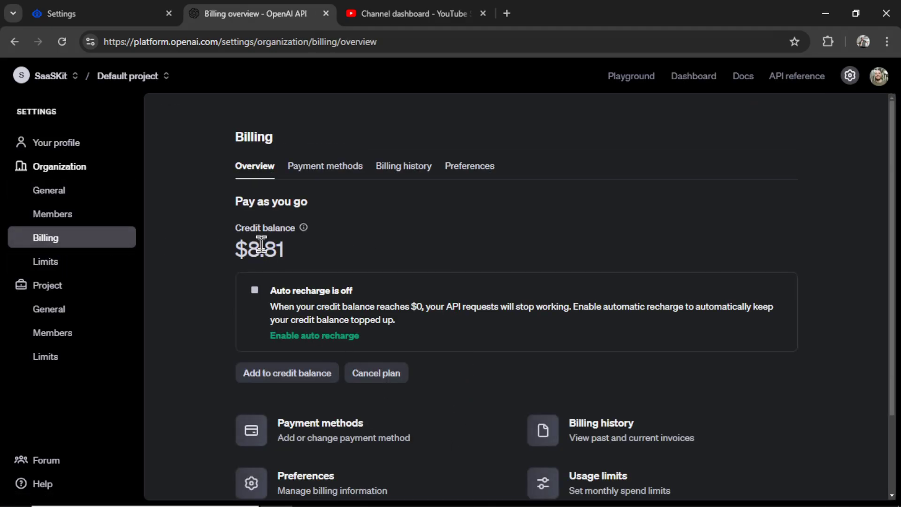
pyautogui.hotkey('ctrl', 'w')
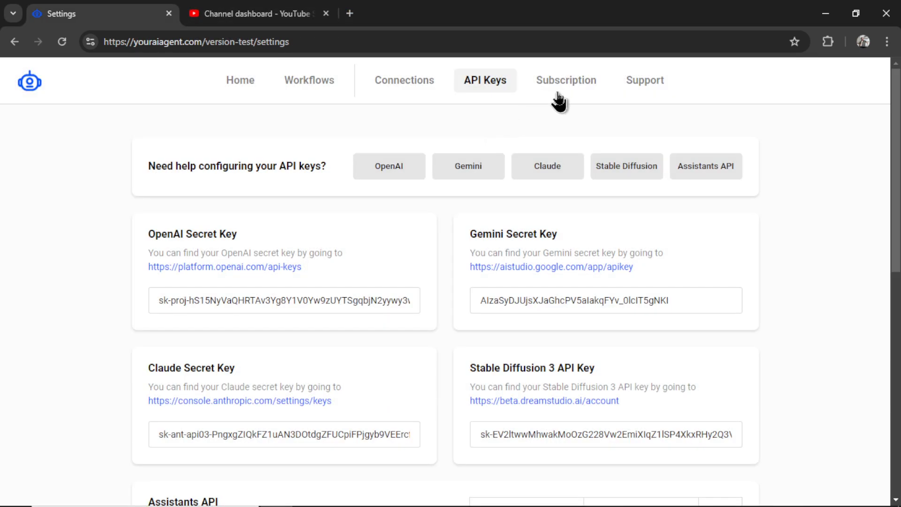
# - Visit the billing portal from the Subscription settings
pyautogui.click(561, 95)
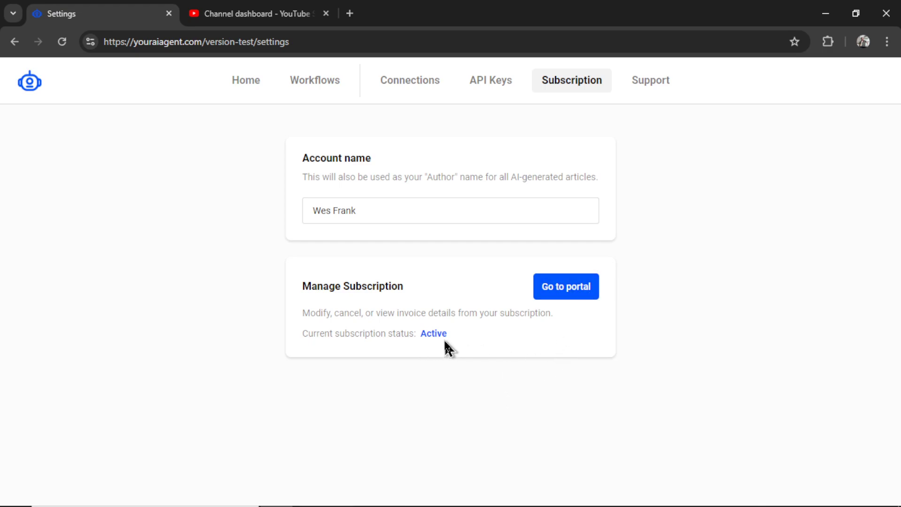
pyautogui.click(574, 298)
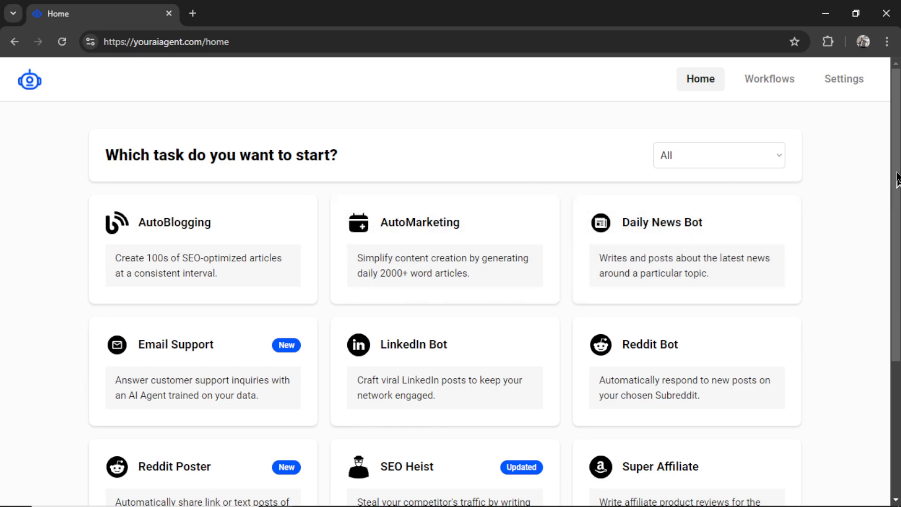
# - Open the YouTube Responder workflow card from the Home page
pyautogui.scroll(-3, 898, 181)
pyautogui.scroll(-2, 445, 281)
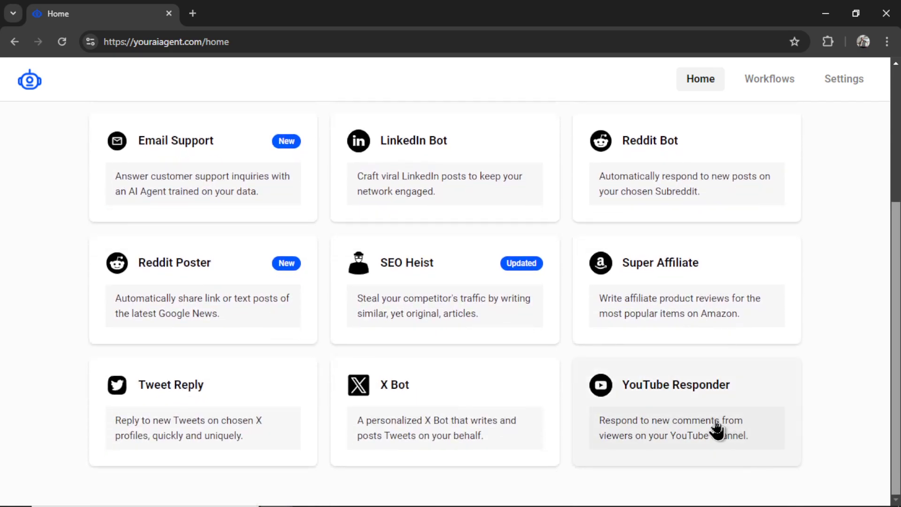
pyautogui.click(738, 407)
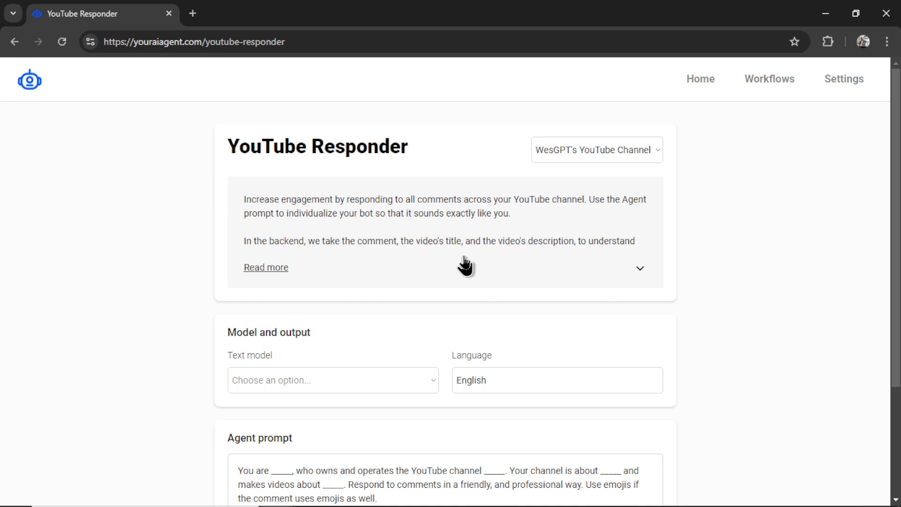
# - Expand the responder description, highlight the future-comments tip, and open YouTube Studio's Comments page
pyautogui.click(465, 266)
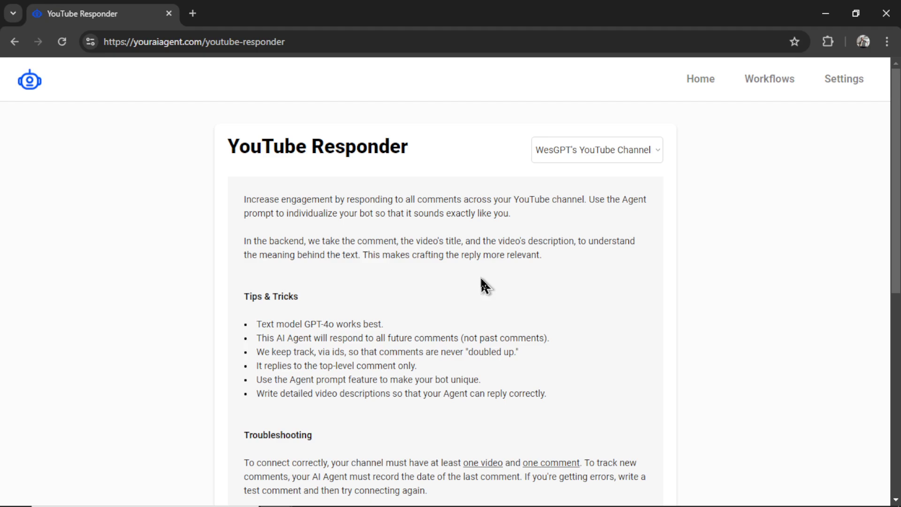
pyautogui.scroll(-2, 482, 279)
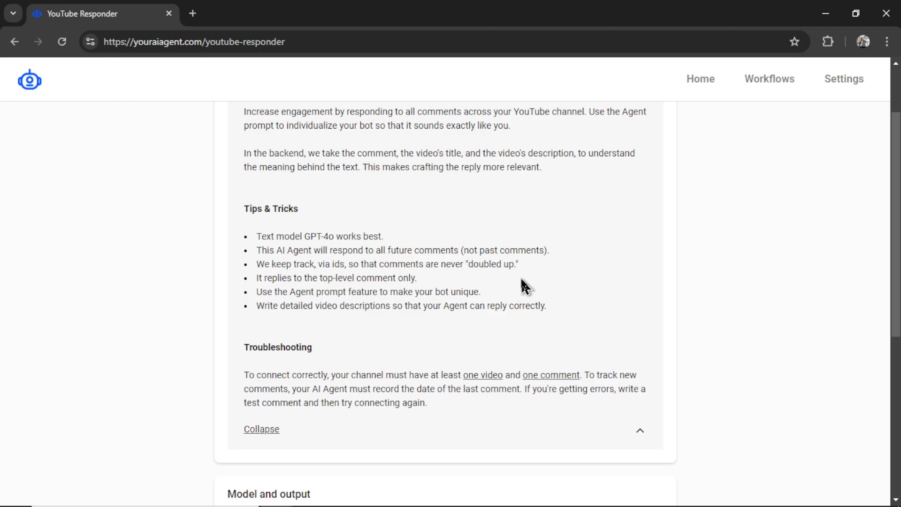
pyautogui.moveTo(550, 250); pyautogui.dragTo(256, 251)
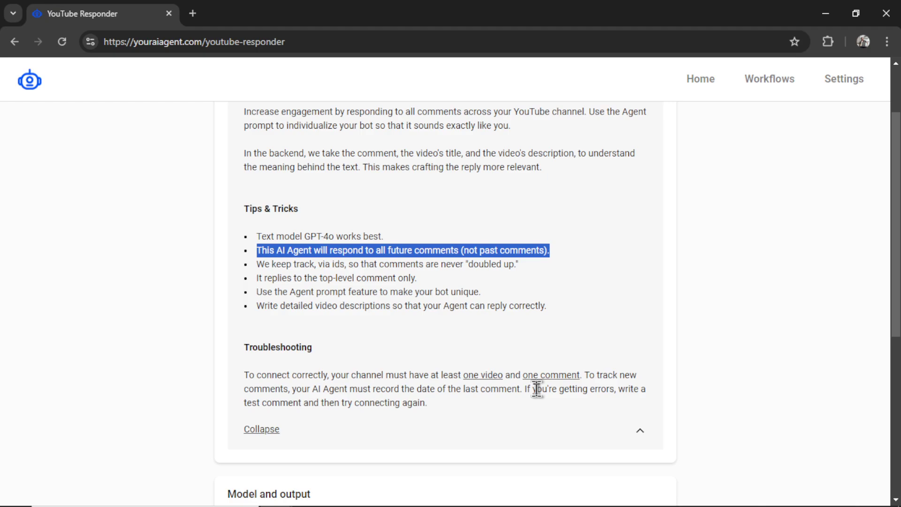
pyautogui.click(551, 375)
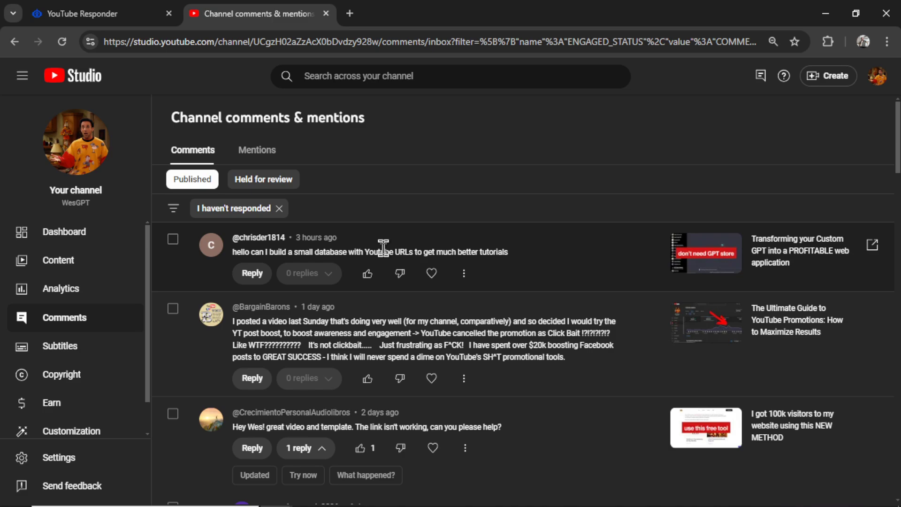
# - Filter Studio comments to 'I responded', clear the filter, and open the commented video's details
pyautogui.click(241, 210)
pyautogui.click(205, 270)
pyautogui.click(304, 324)
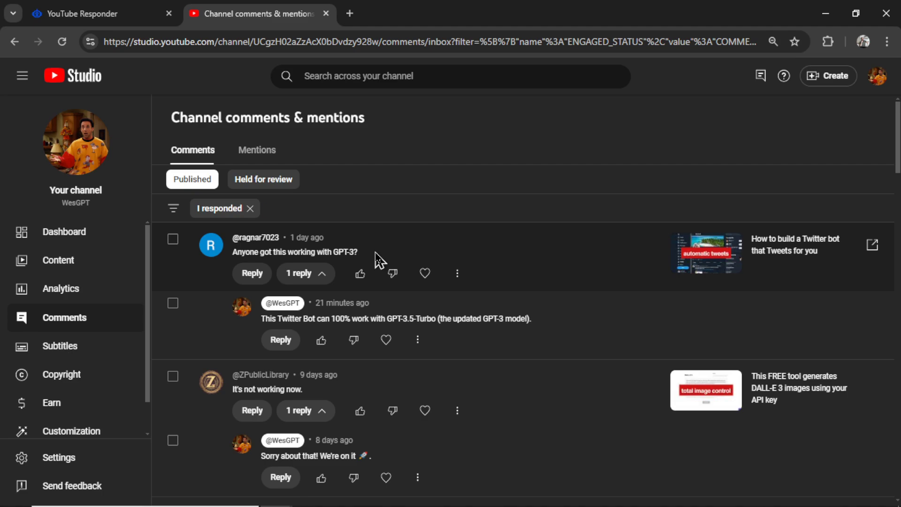
pyautogui.press('BackSpace')
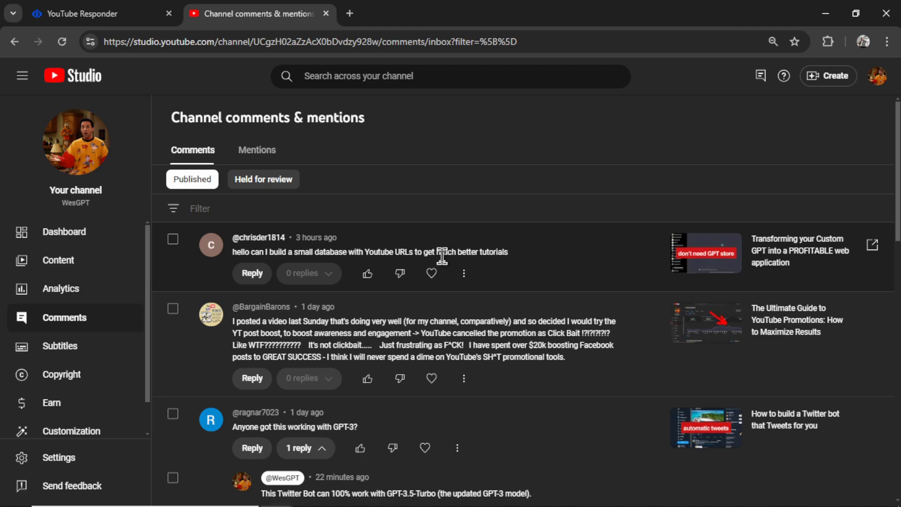
pyautogui.click(252, 272)
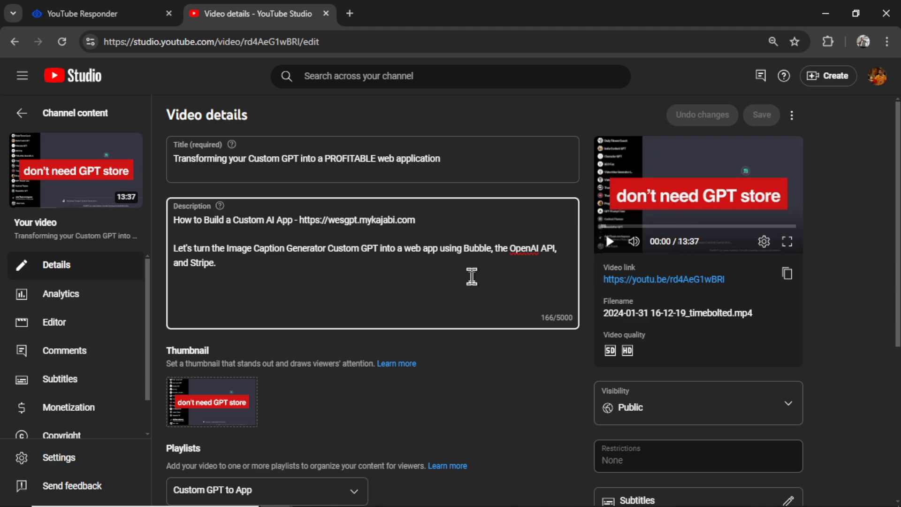
# - Review the video's title and description text without changes, then close the Studio tab
pyautogui.click(477, 159)
pyautogui.click(438, 264)
pyautogui.click(492, 160)
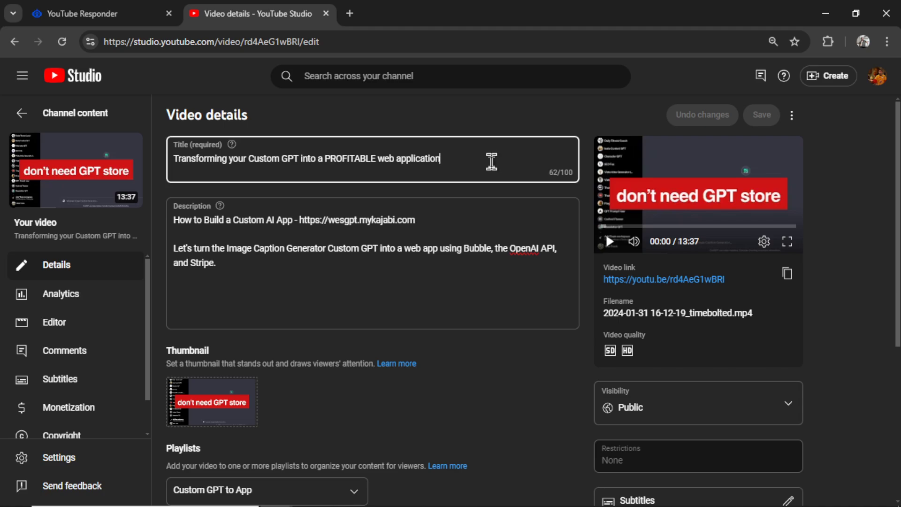
pyautogui.click(452, 265)
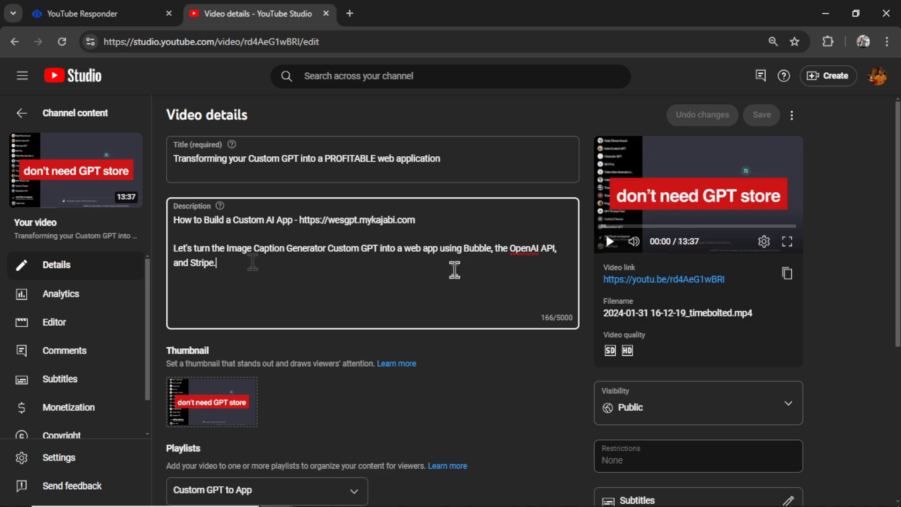
pyautogui.moveTo(252, 261); pyautogui.dragTo(177, 228)
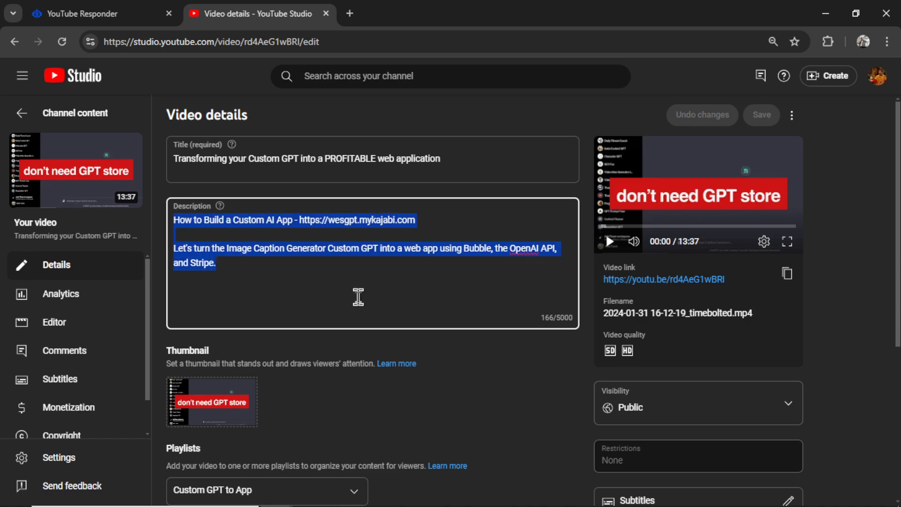
pyautogui.click(257, 271)
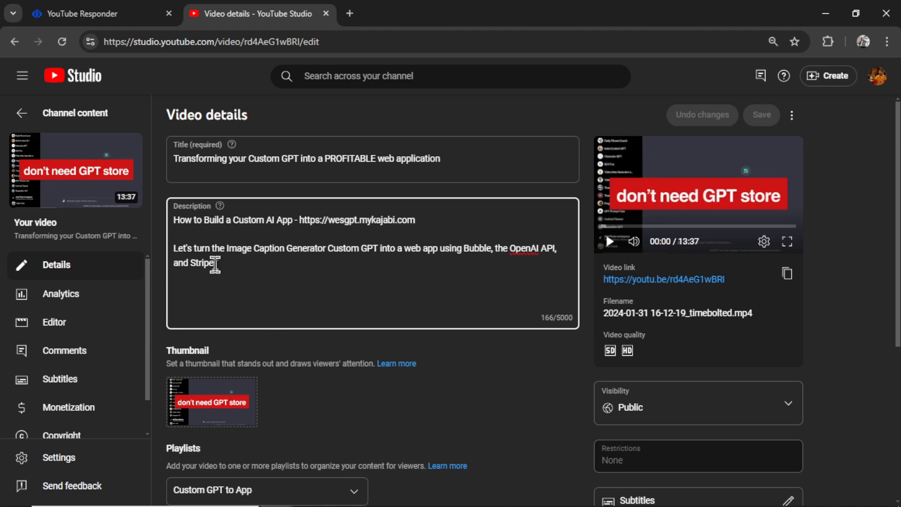
pyautogui.moveTo(209, 264); pyautogui.dragTo(181, 249)
pyautogui.moveTo(445, 220); pyautogui.dragTo(175, 223)
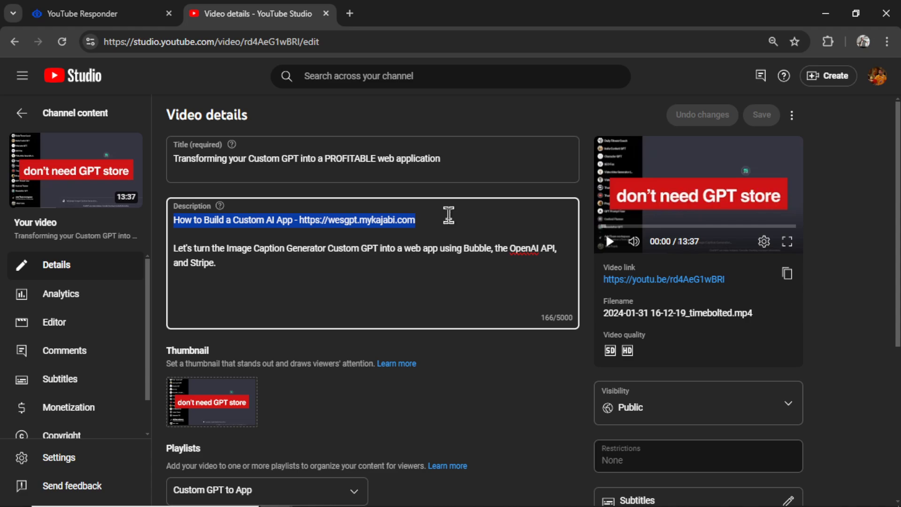
pyautogui.click(429, 261)
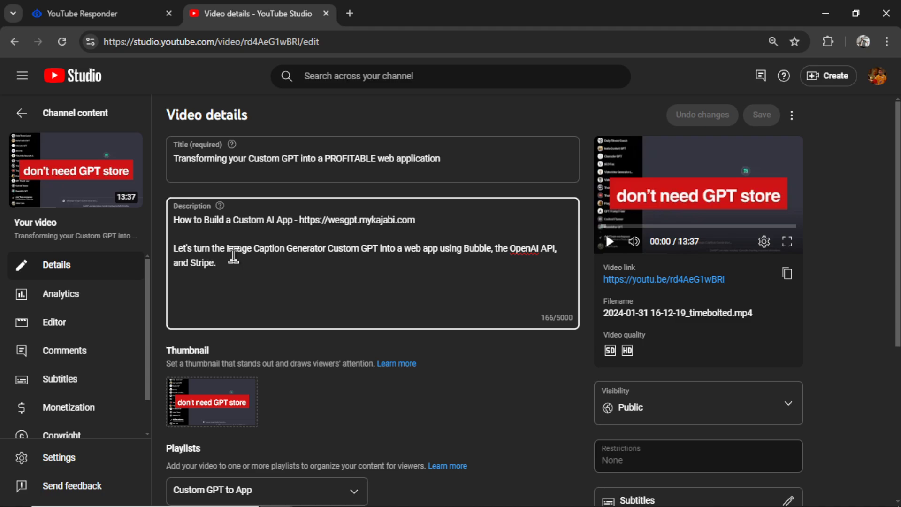
pyautogui.hotkey('ctrl', 'w')
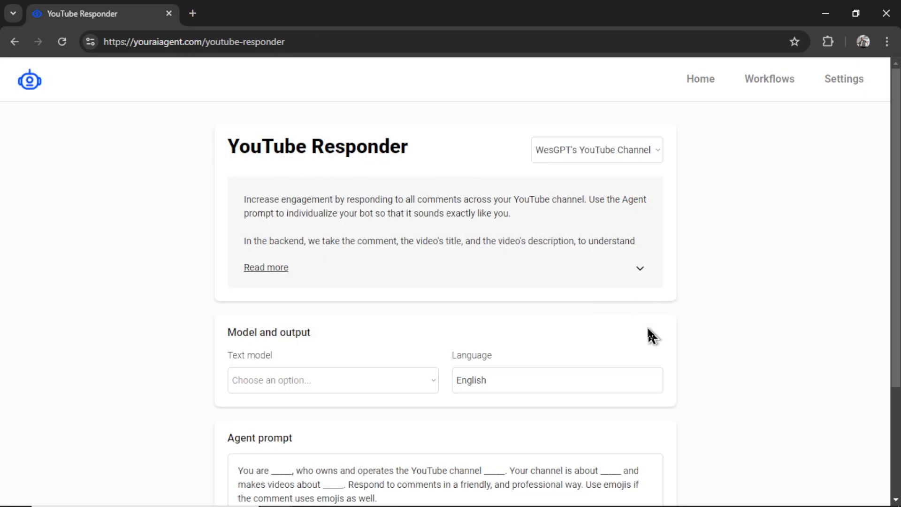
# - Set the responder's text model to GPT-4o
pyautogui.scroll(-2, 643, 340)
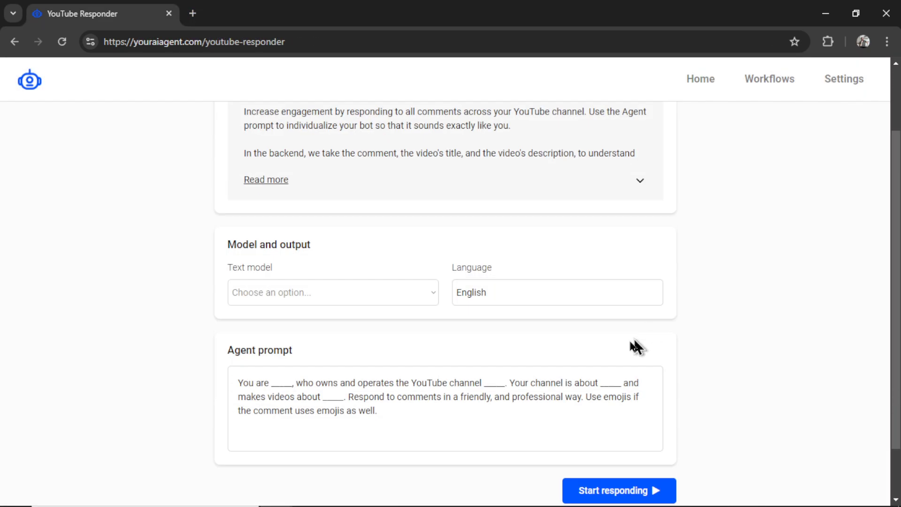
pyautogui.click(399, 296)
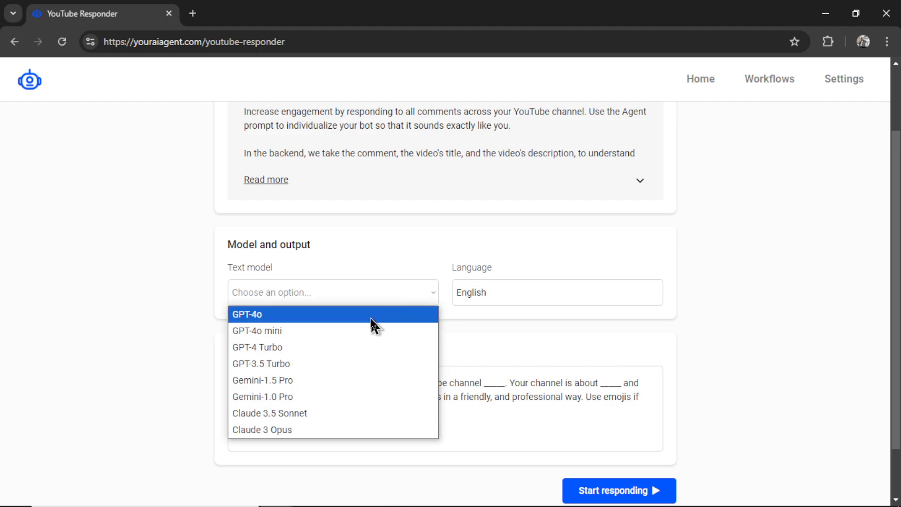
pyautogui.click(374, 315)
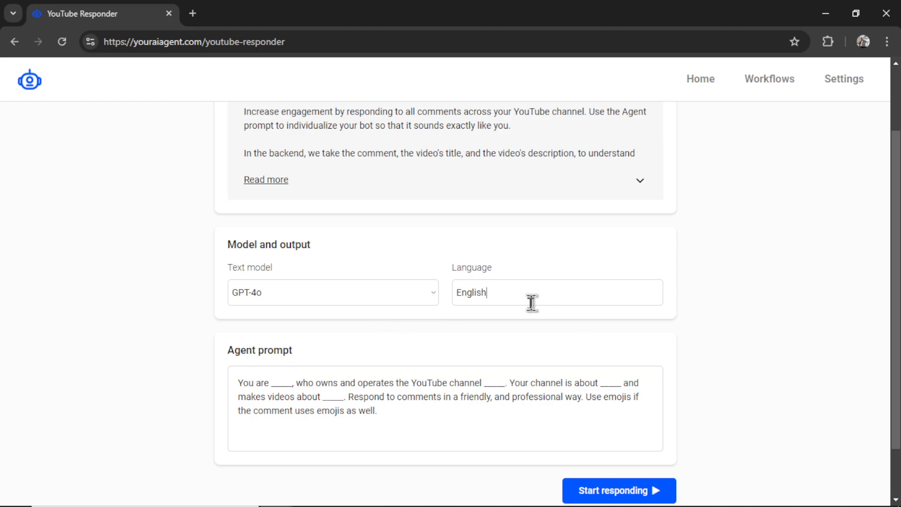
pyautogui.scroll(-1, 606, 342)
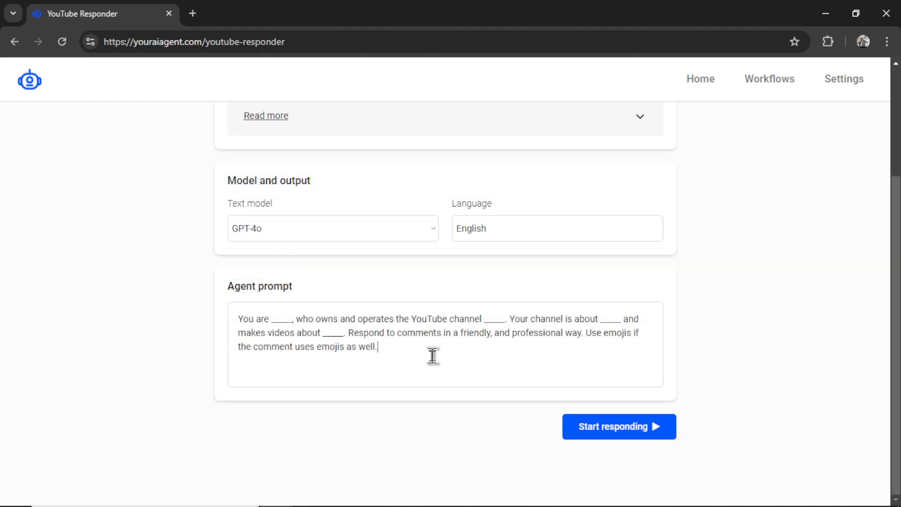
# - Fill the prompt's name and channel blanks with 'Wes,' and 'WesGPT'
pyautogui.moveTo(395, 346); pyautogui.dragTo(238, 318)
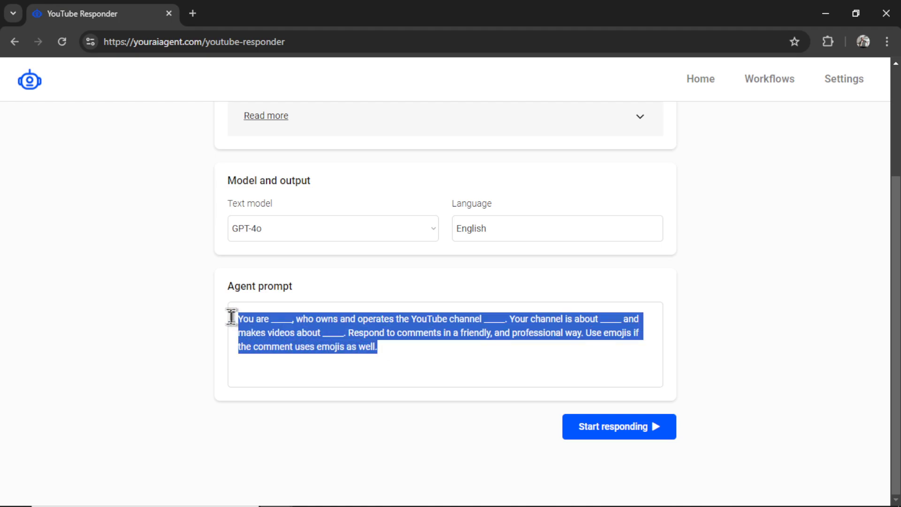
pyautogui.click(459, 355)
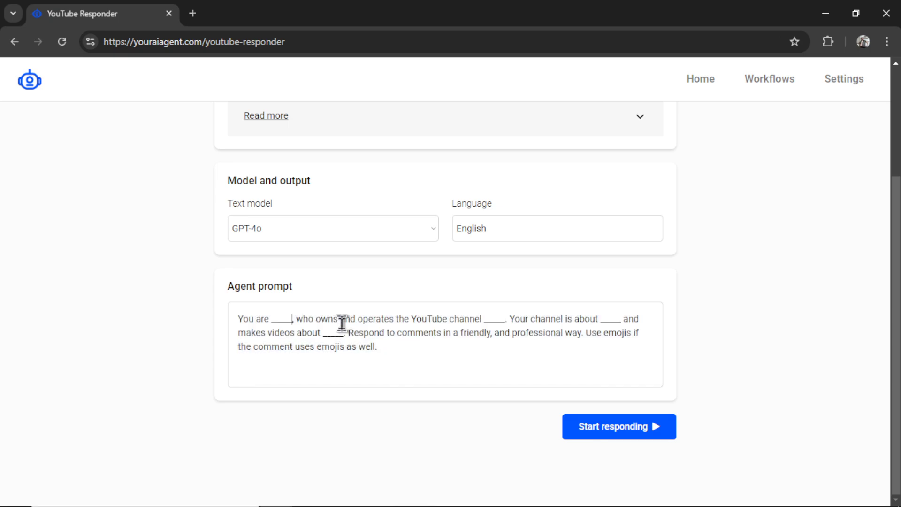
pyautogui.press('BackSpace')
pyautogui.press('BackSpace')
pyautogui.press('BackSpace')
pyautogui.press('BackSpace')
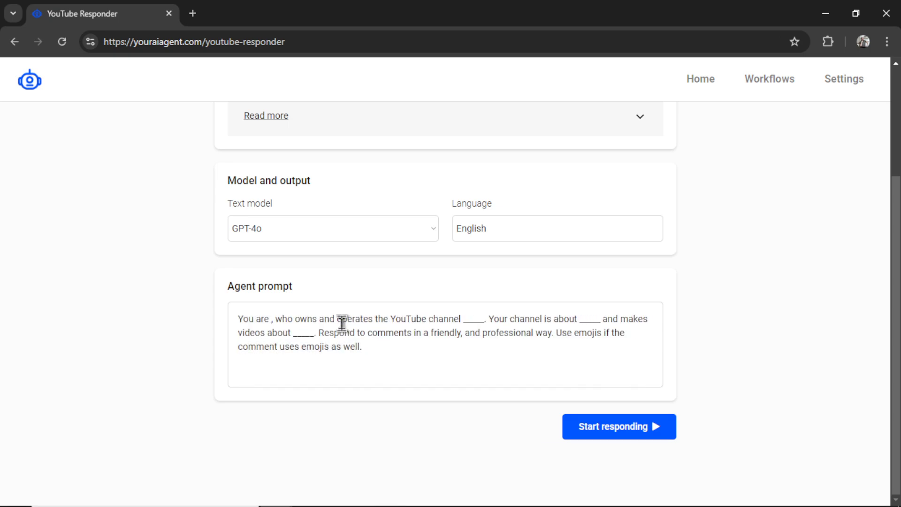
pyautogui.write('Wes,')
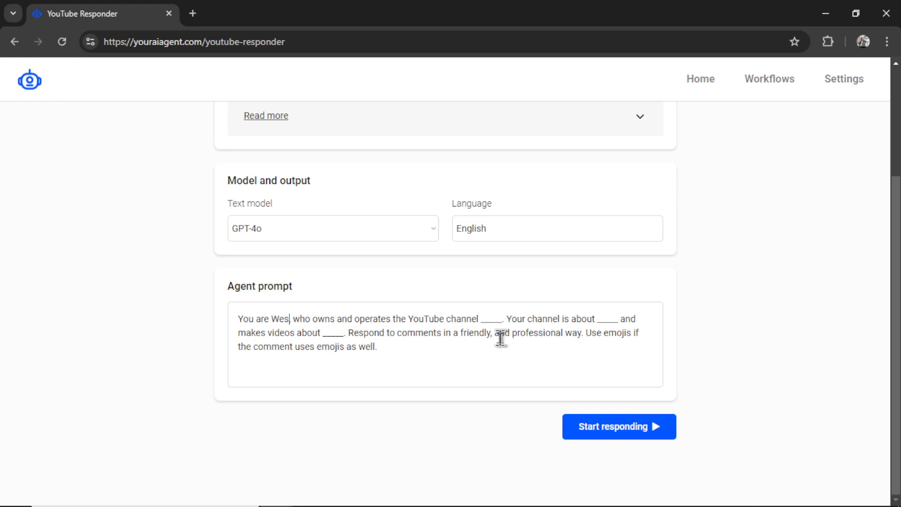
pyautogui.click(501, 319)
pyautogui.press('BackSpace')
pyautogui.press('BackSpace')
pyautogui.press('BackSpace')
pyautogui.press('BackSpace')
pyautogui.press('BackSpace')
pyautogui.write('WesGPT')
# - Set the topic to AI & Automation, the focus to automating business and personal life, and trim the emoji clause
pyautogui.click(633, 319)
pyautogui.press('BackSpace')
pyautogui.press('BackSpace')
pyautogui.press('BackSpace')
pyautogui.press('BackSpace')
pyautogui.press('BackSpace')
pyautogui.write('AI & AI')
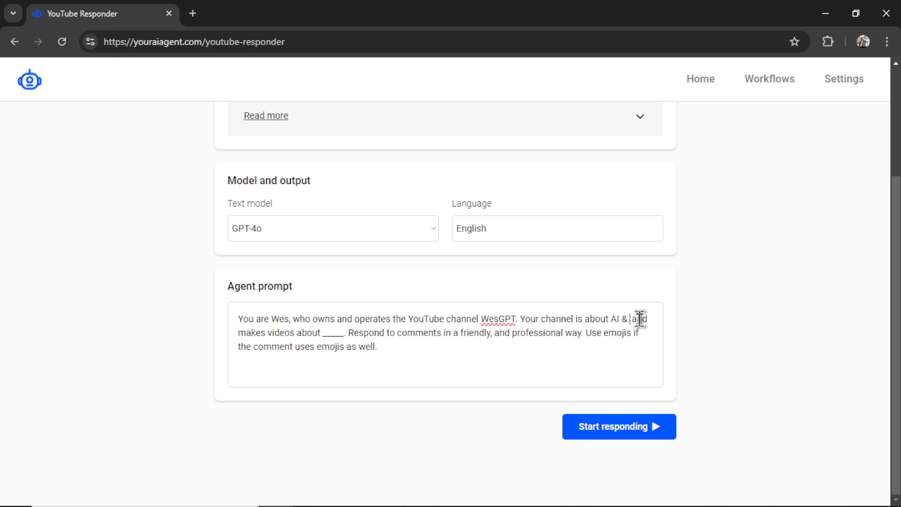
pyautogui.write('utomation')
pyautogui.press('BackSpace')
pyautogui.press('BackSpace')
pyautogui.press('BackSpace')
pyautogui.press('BackSpace')
pyautogui.press('BackSpace')
pyautogui.write('automating your business ')
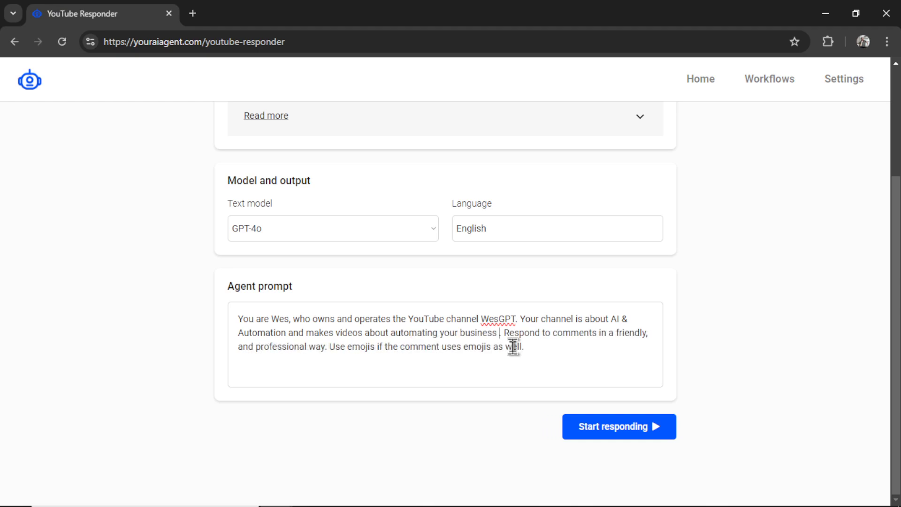
pyautogui.write('and personal life')
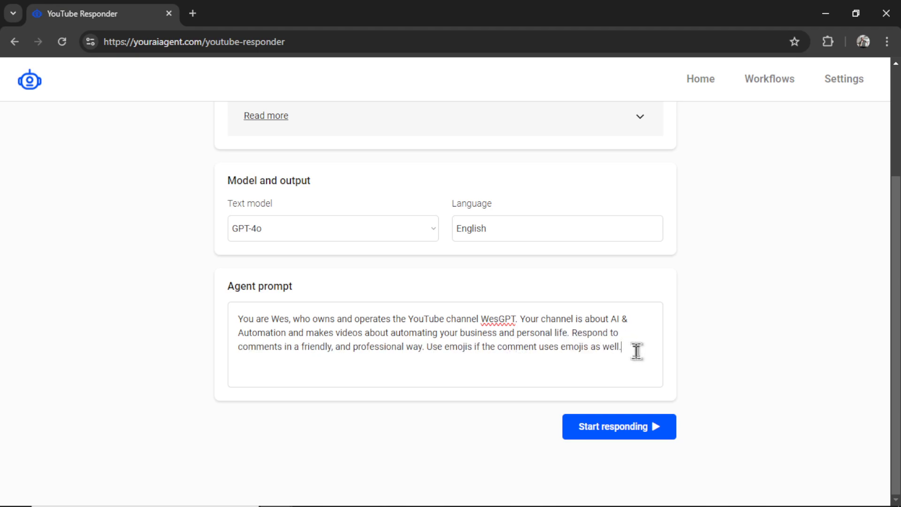
pyautogui.moveTo(637, 351); pyautogui.dragTo(478, 354)
pyautogui.press('BackSpace')
pyautogui.press('BackSpace')
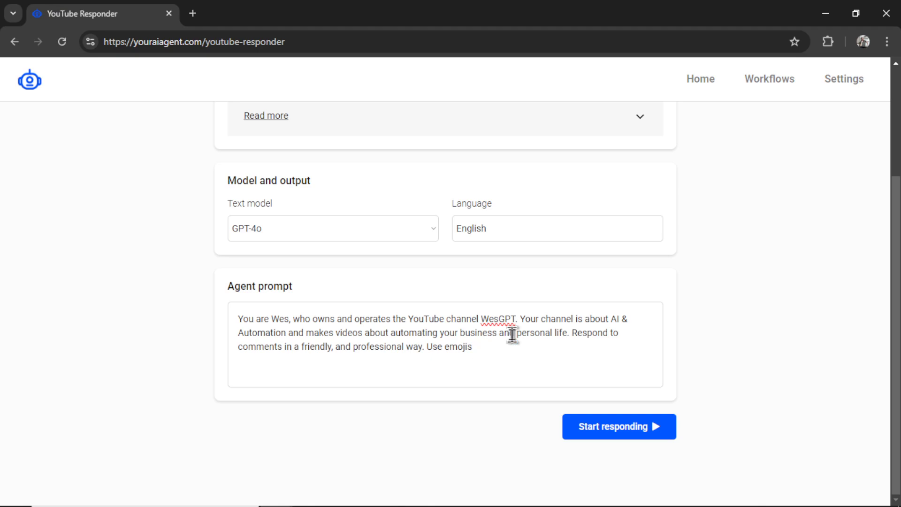
# - End the prompt with 'Use emojis.', start the responder, and review YouTube Responder #1's details
pyautogui.write('.')
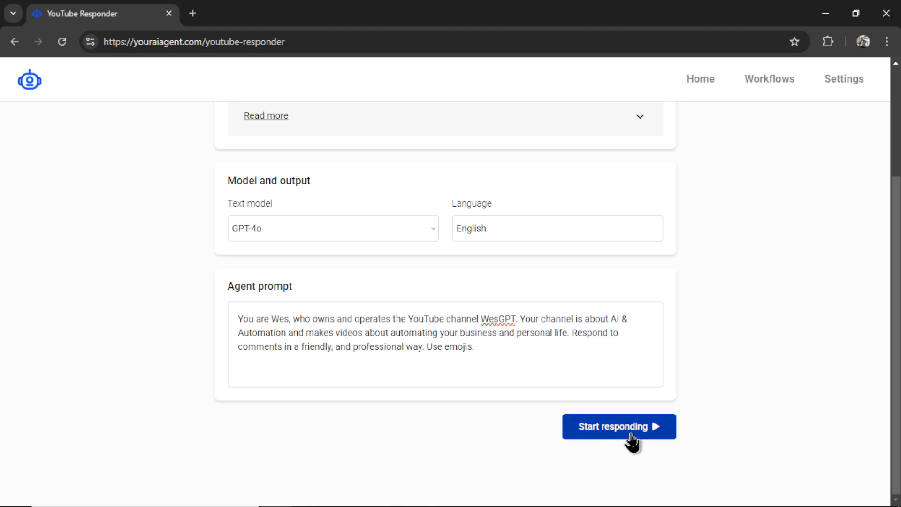
pyautogui.click(630, 438)
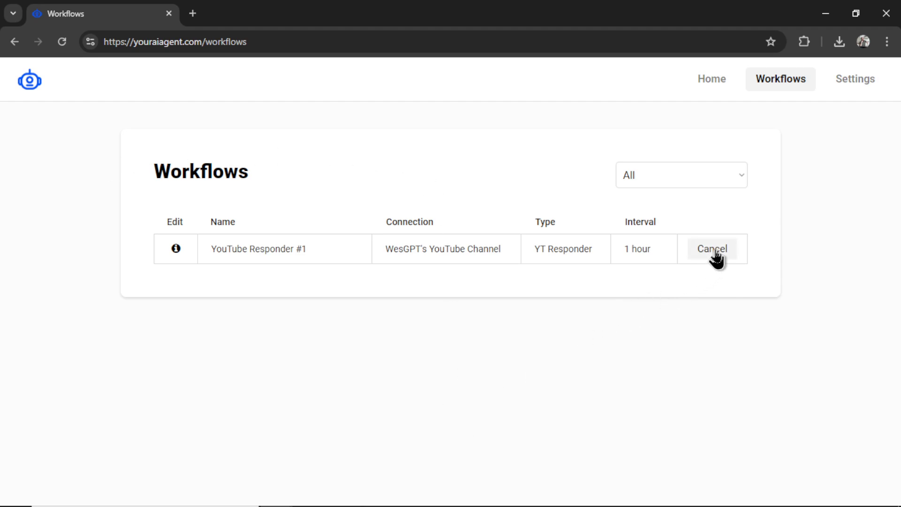
pyautogui.click(176, 249)
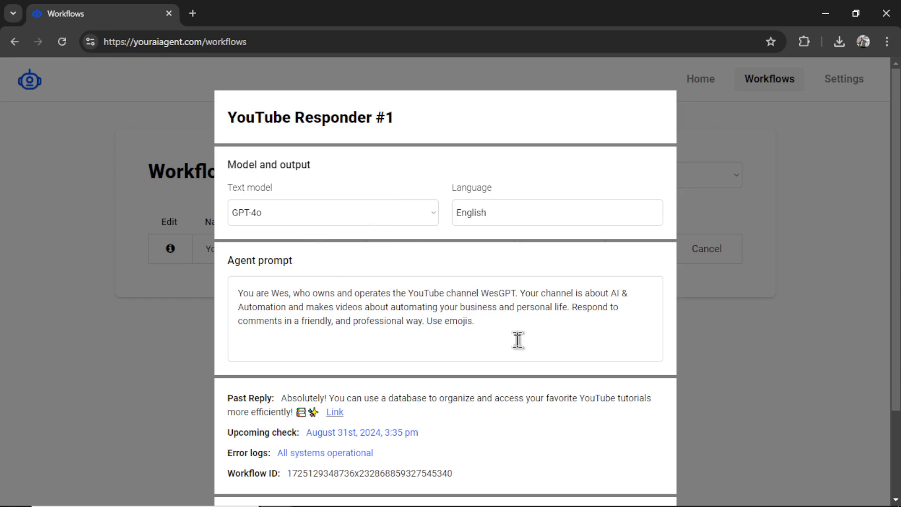
pyautogui.scroll(-2, 518, 342)
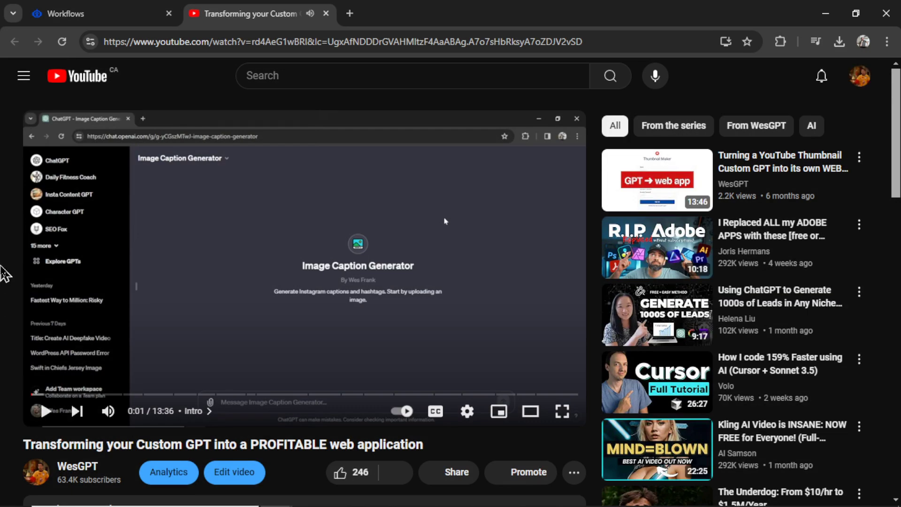
# - Check the AI reply under the video's first comment, then return to the workflow details
pyautogui.scroll(-6, 9, 261)
pyautogui.scroll(-1, 9, 254)
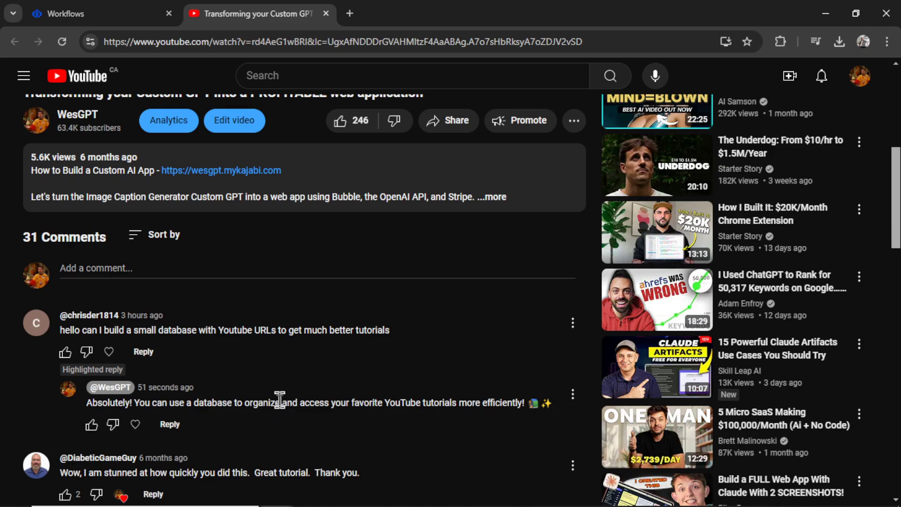
pyautogui.hotkey('ctrl', '1')
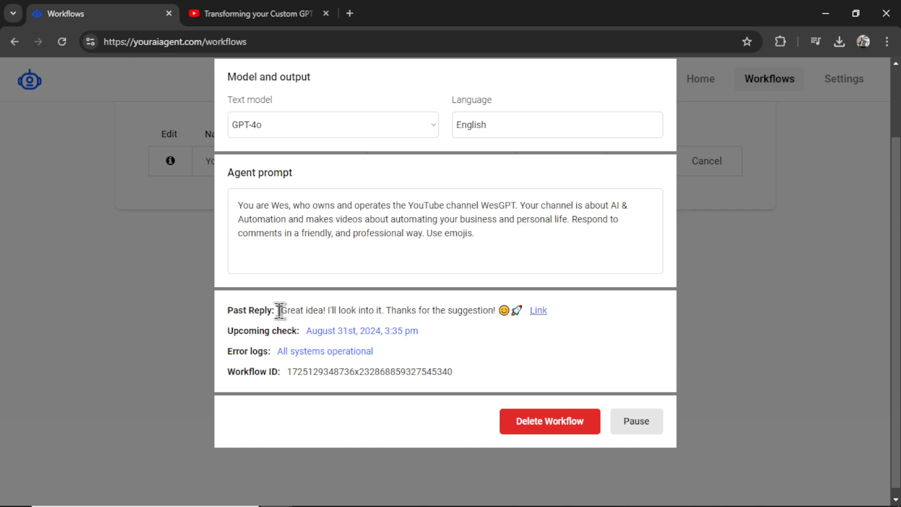
# - Highlight the workflow's latest Past Reply text in the details dialog
pyautogui.moveTo(280, 310); pyautogui.dragTo(499, 311)
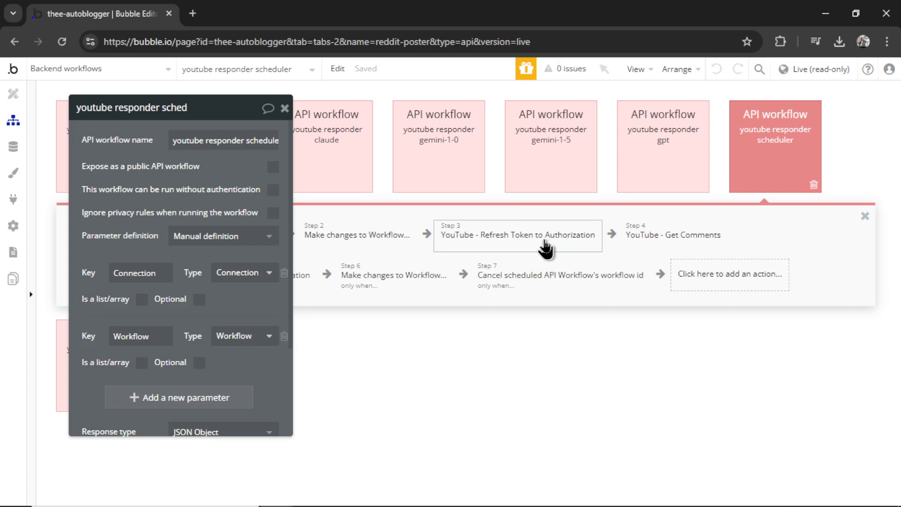
# - Inspect the Refresh Token and Get Comments steps, then open step 5's Schedule API Workflow settings
pyautogui.click(545, 241)
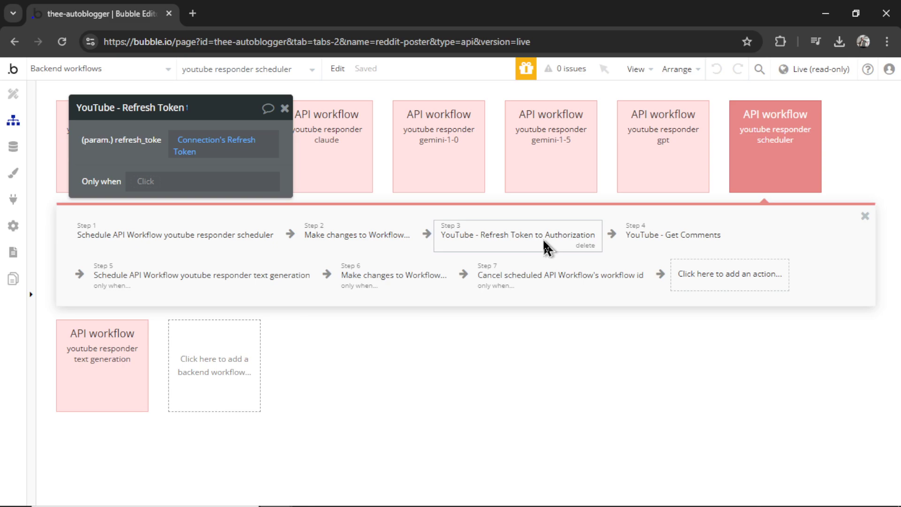
pyautogui.click(679, 242)
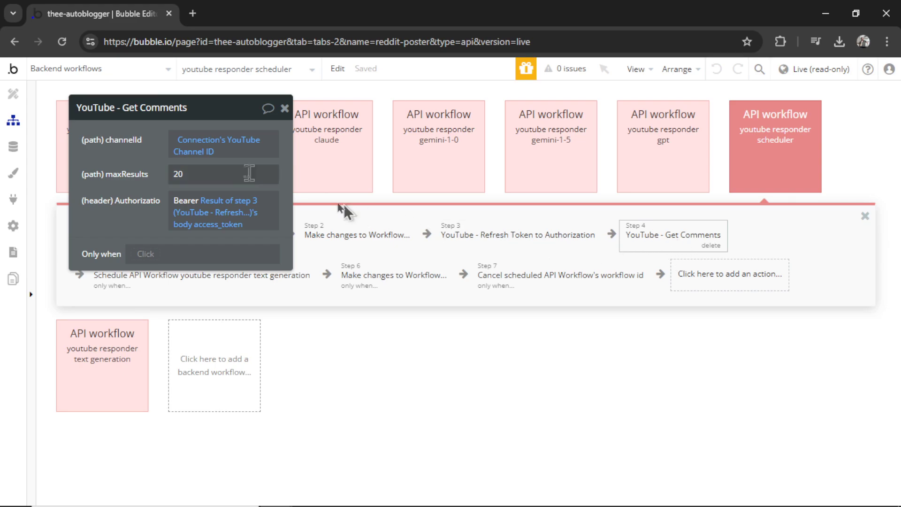
pyautogui.moveTo(242, 154)
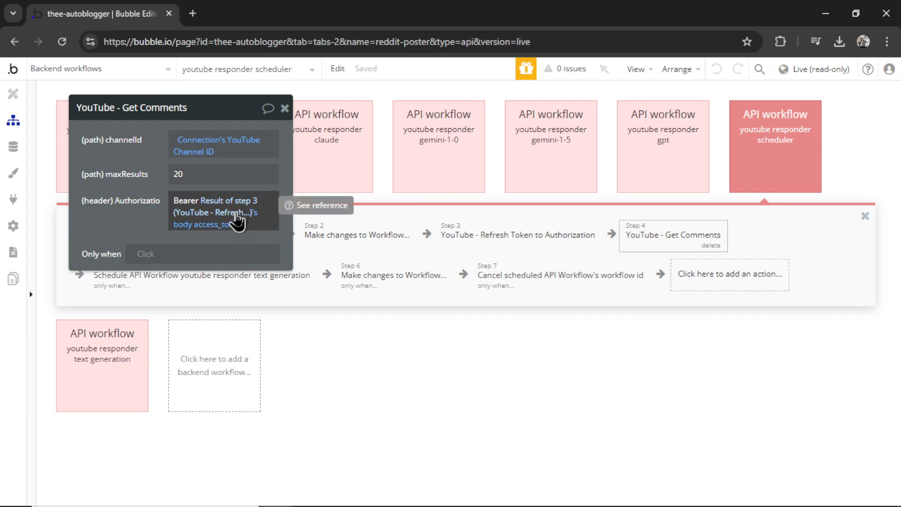
pyautogui.moveTo(237, 219)
pyautogui.click(282, 276)
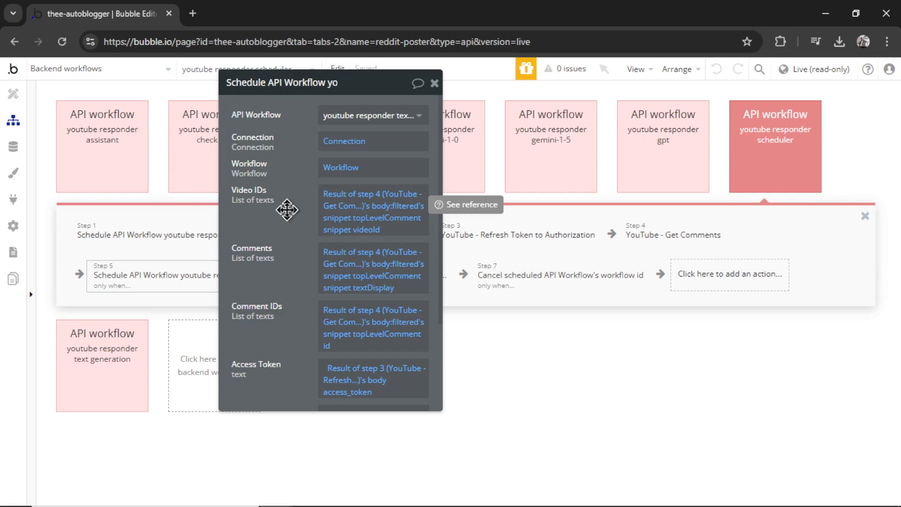
# - Move the step 5 panel aside and open the comments list filter in its Only when condition
pyautogui.moveTo(287, 210); pyautogui.dragTo(252, 26)
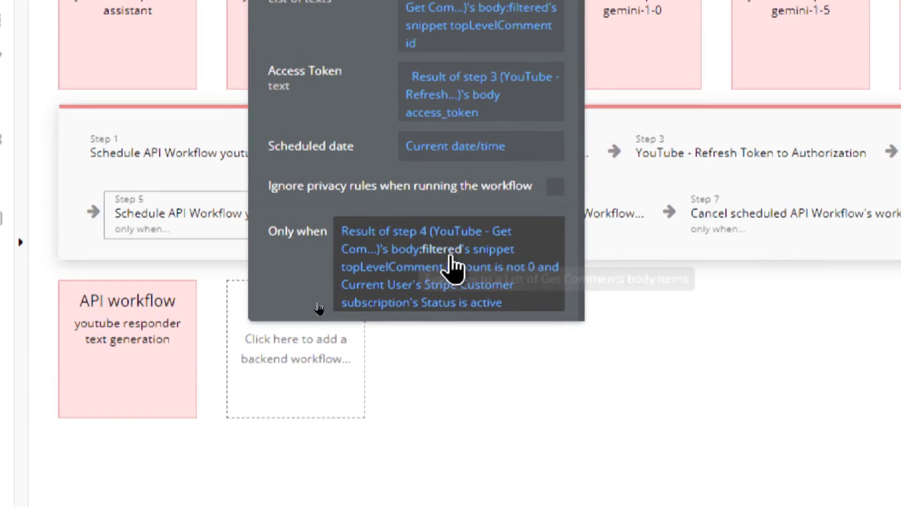
pyautogui.click(451, 259)
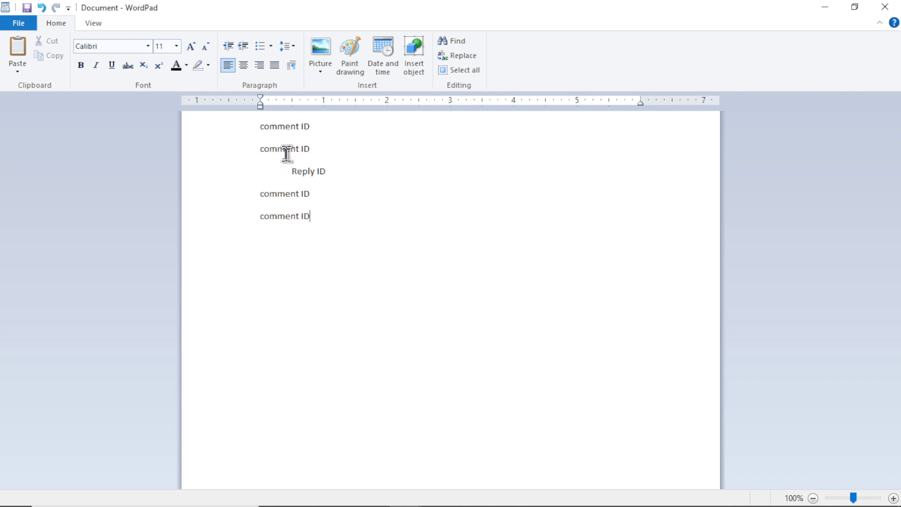
# - Highlight the comment ID lines in the WordPad sketch to illustrate the comment thread
pyautogui.moveTo(261, 149); pyautogui.dragTo(336, 171)
pyautogui.click(292, 127)
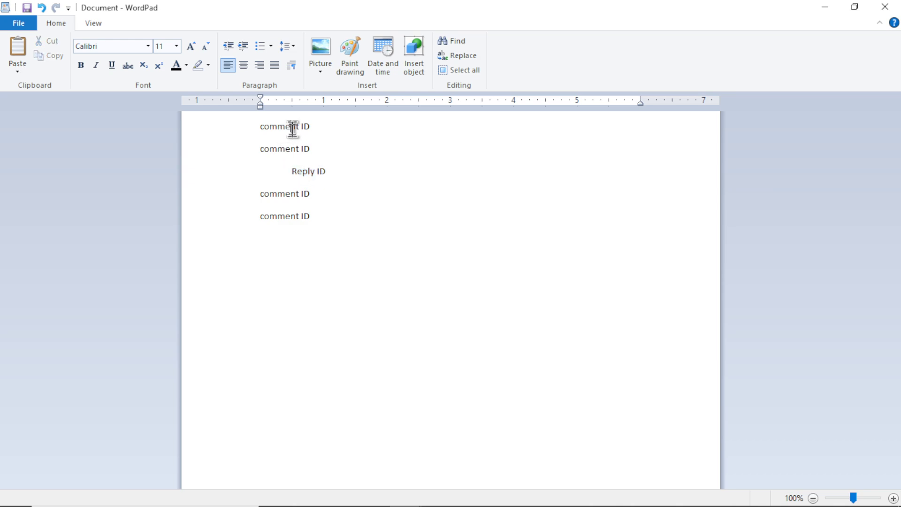
pyautogui.click(291, 193)
pyautogui.click(290, 217)
# - Add an indented 'Channel ID - YOUR YOUTUBE CHANNEL' line beneath the Reply ID line
pyautogui.moveTo(291, 170); pyautogui.dragTo(338, 179)
pyautogui.click(334, 171)
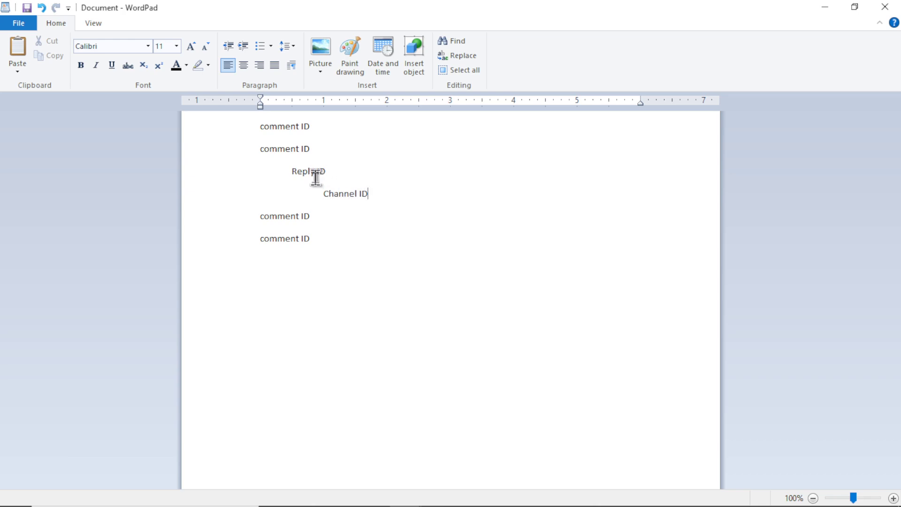
pyautogui.moveTo(323, 193); pyautogui.dragTo(367, 197)
pyautogui.click(393, 193)
pyautogui.write('- YOUR YOUTUBE CHANNEL')
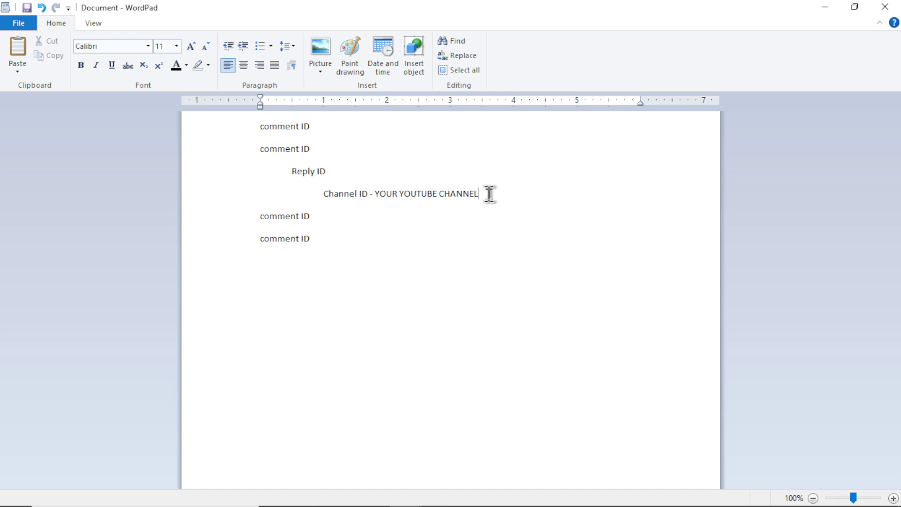
# - Delete the Reply ID and Channel ID lines, leaving three plain comment ID lines
pyautogui.moveTo(487, 196); pyautogui.dragTo(277, 167)
pyautogui.press('Delete')
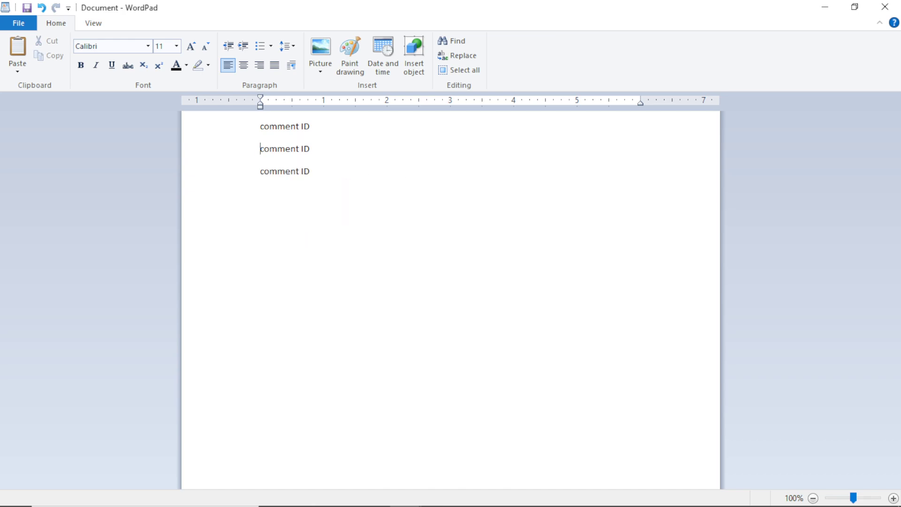
pyautogui.click(325, 127)
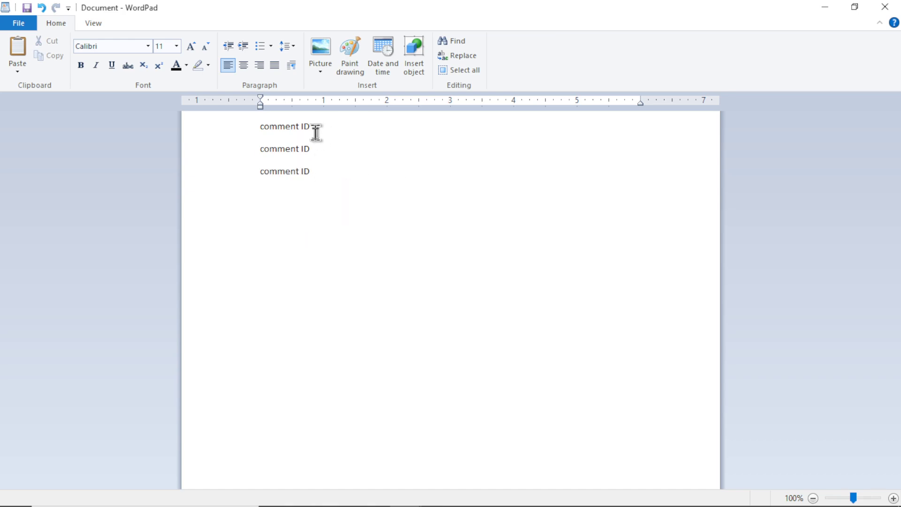